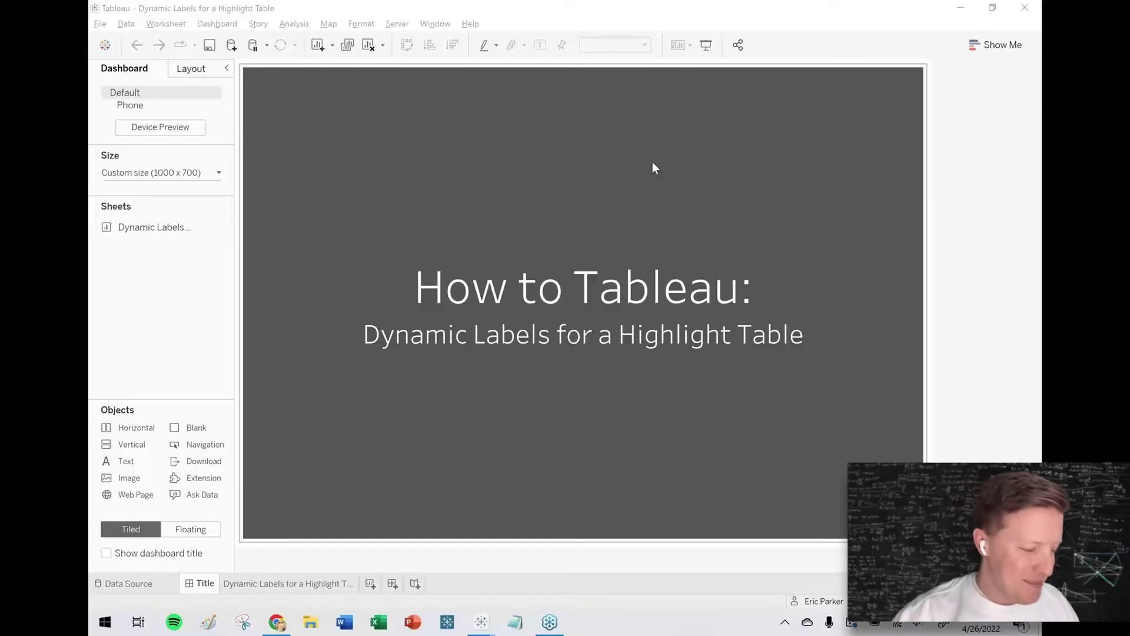
- Switch to the browser showing the 'Common Dates for Birthdays in the US' highlight table
left_click(277, 622)
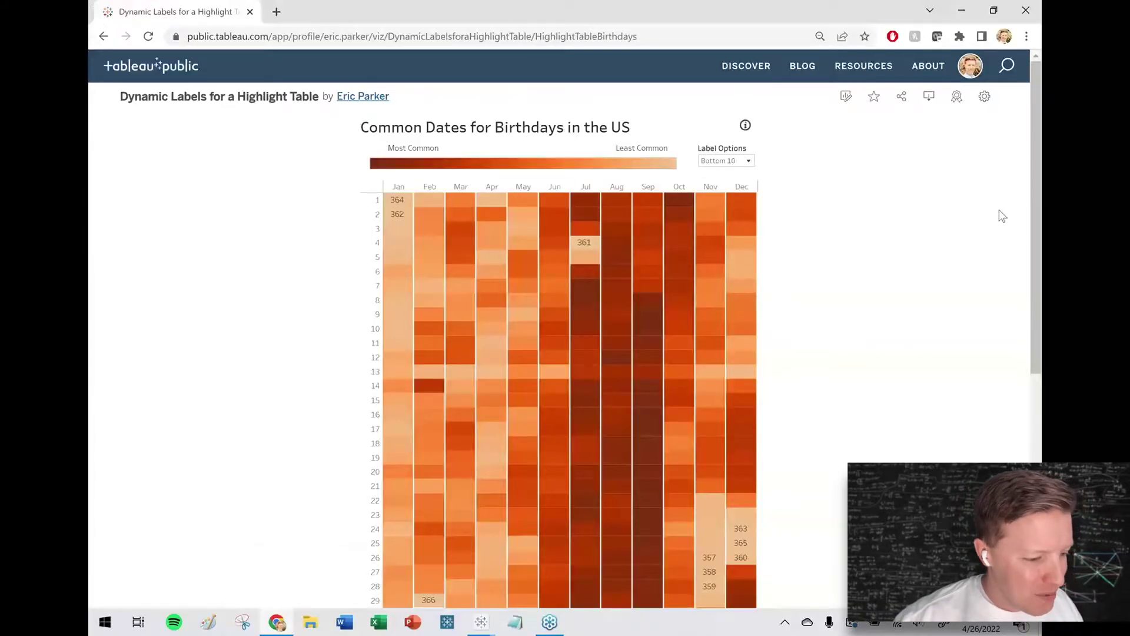
- Set the birthday table's Label Options to None so no date cell is labelled
left_click_drag(1036, 217, 1038, 226)
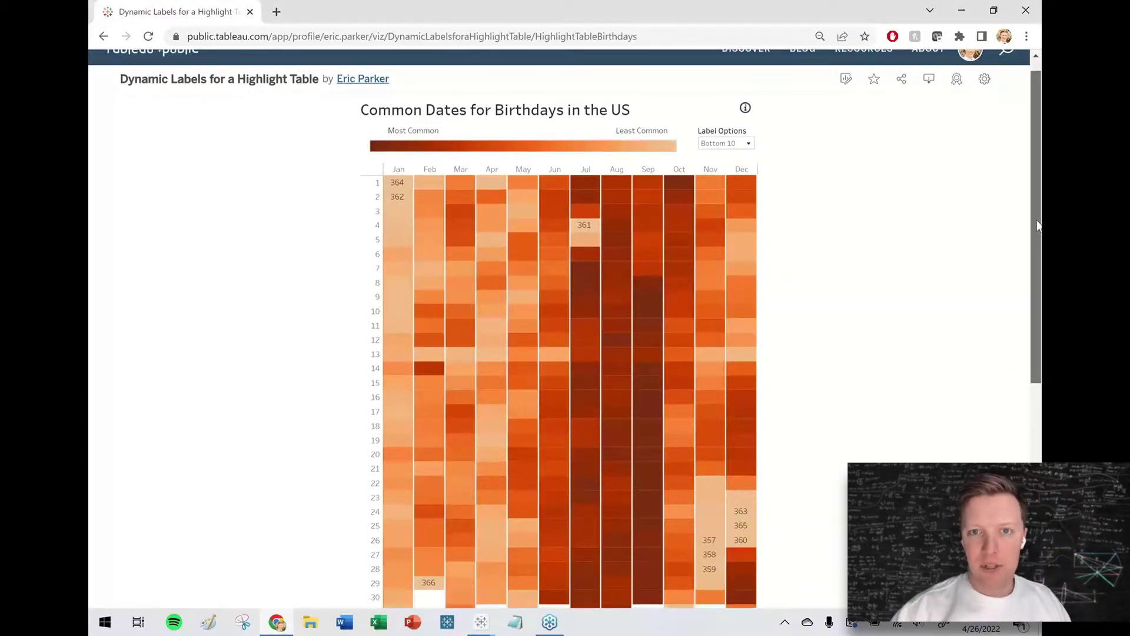
left_click_drag(1038, 226, 1040, 238)
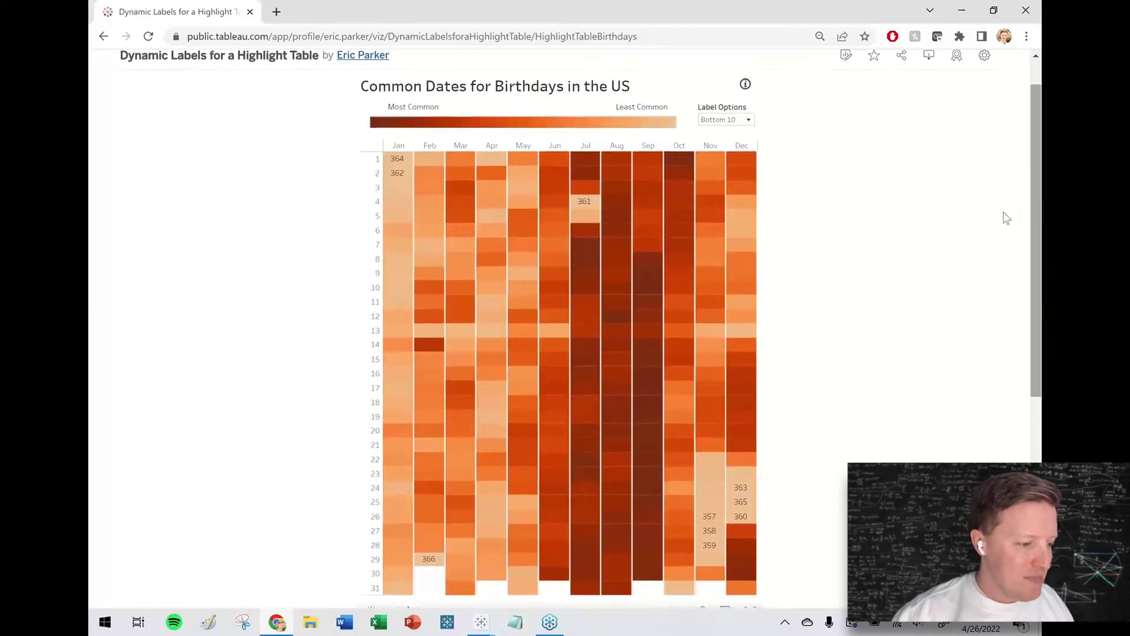
left_click(750, 121)
left_click(728, 132)
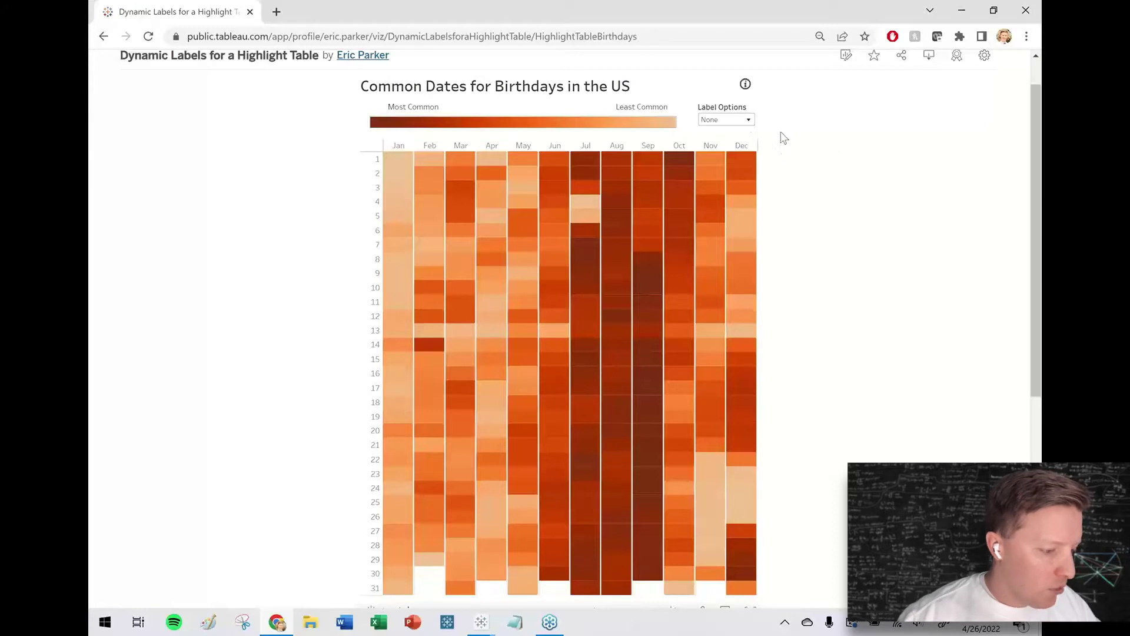
mouse_move(571, 167)
left_mouse_down()
mouse_move(595, 139)
mouse_move(674, 142)
mouse_move(663, 171)
left_mouse_up()
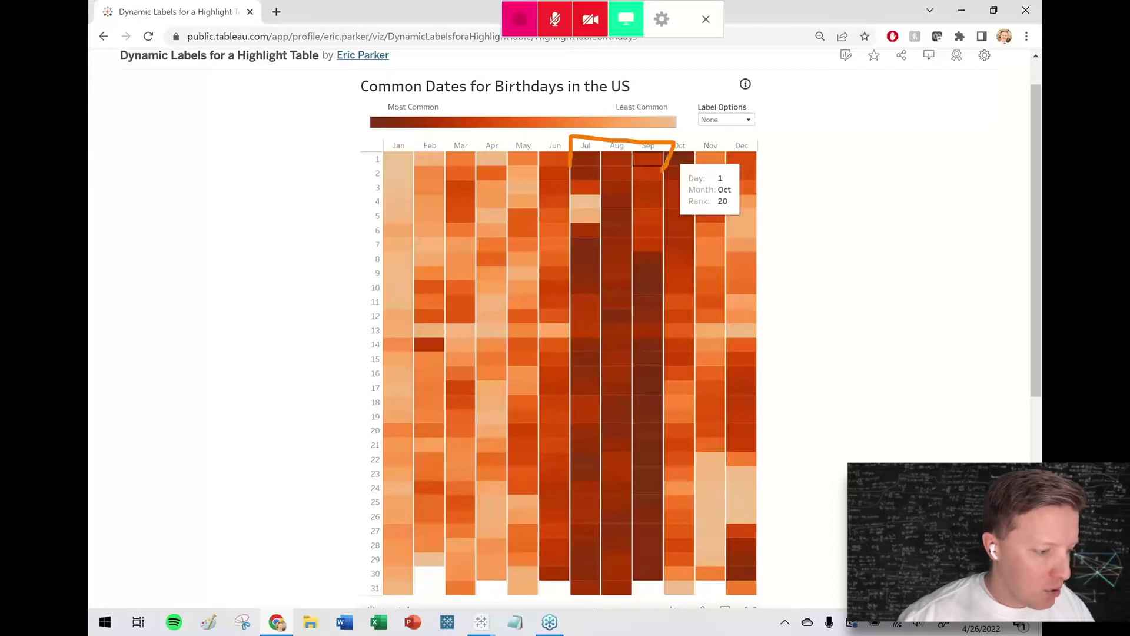
mouse_move(436, 139)
left_mouse_down()
mouse_move(414, 158)
mouse_move(439, 164)
left_mouse_up()
key("Escape")
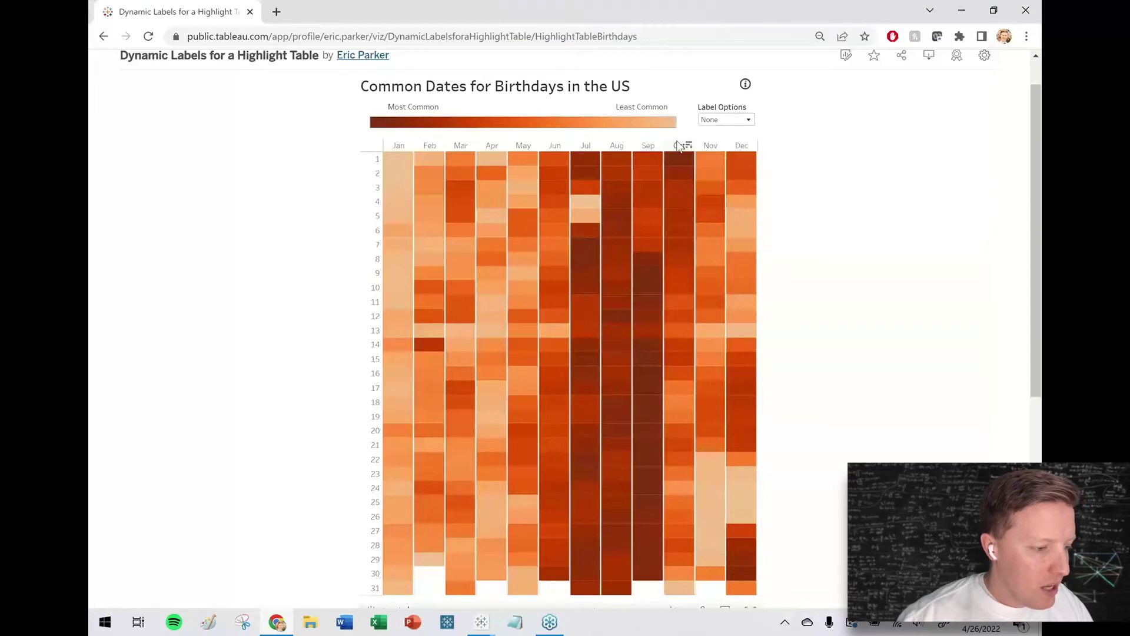
- Switch the birthday table's labels to Top 10, then to Bottom 10
left_click(718, 121)
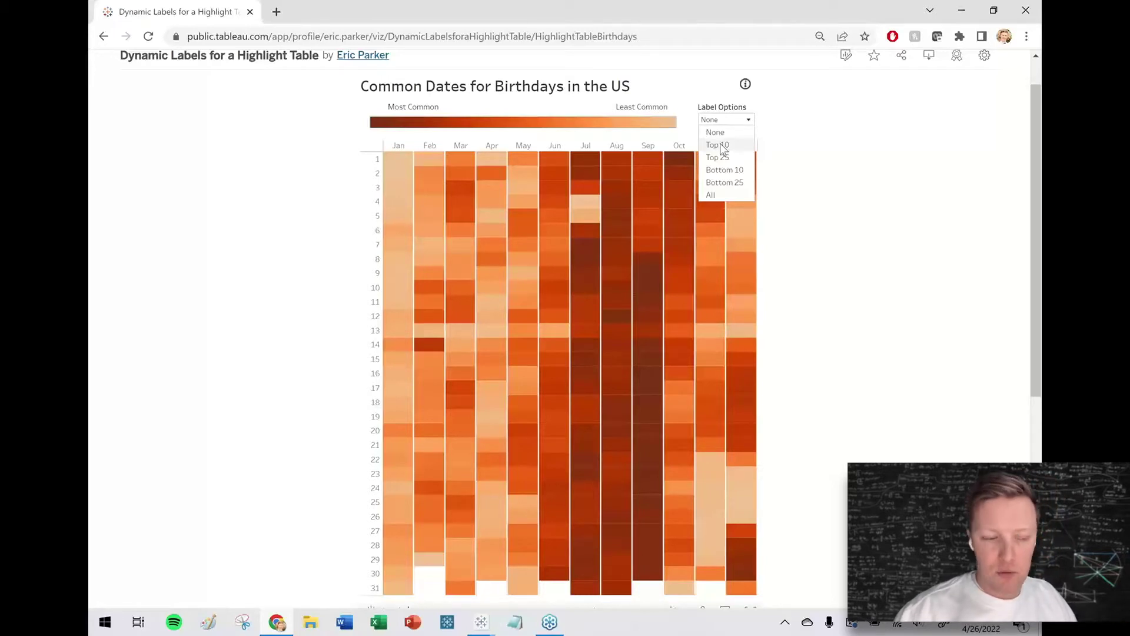
left_click(720, 146)
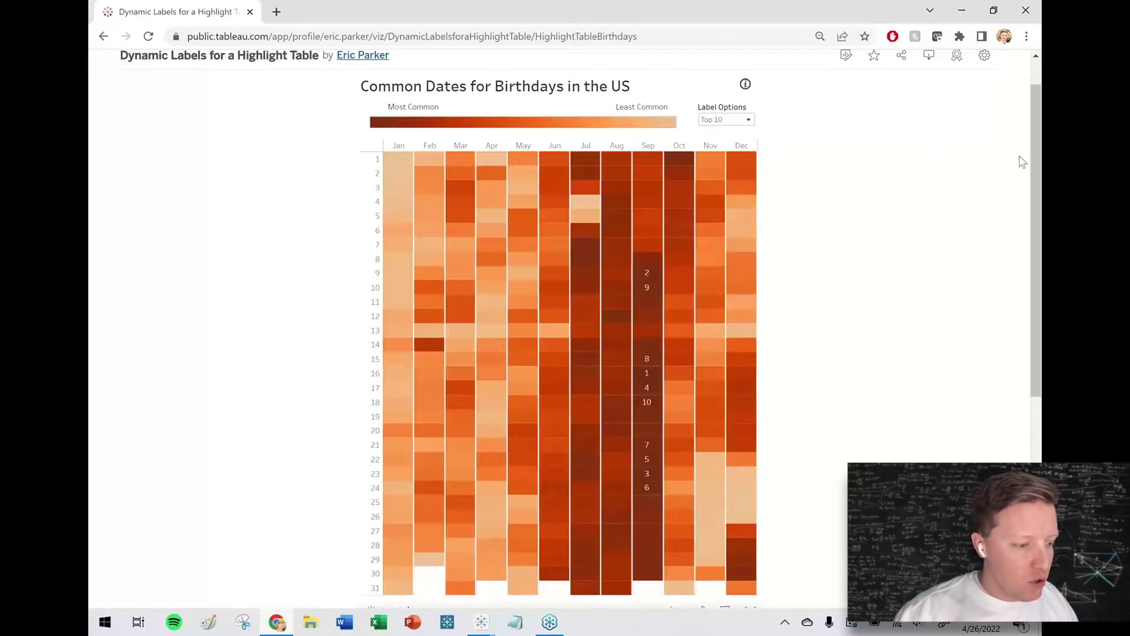
left_click(747, 122)
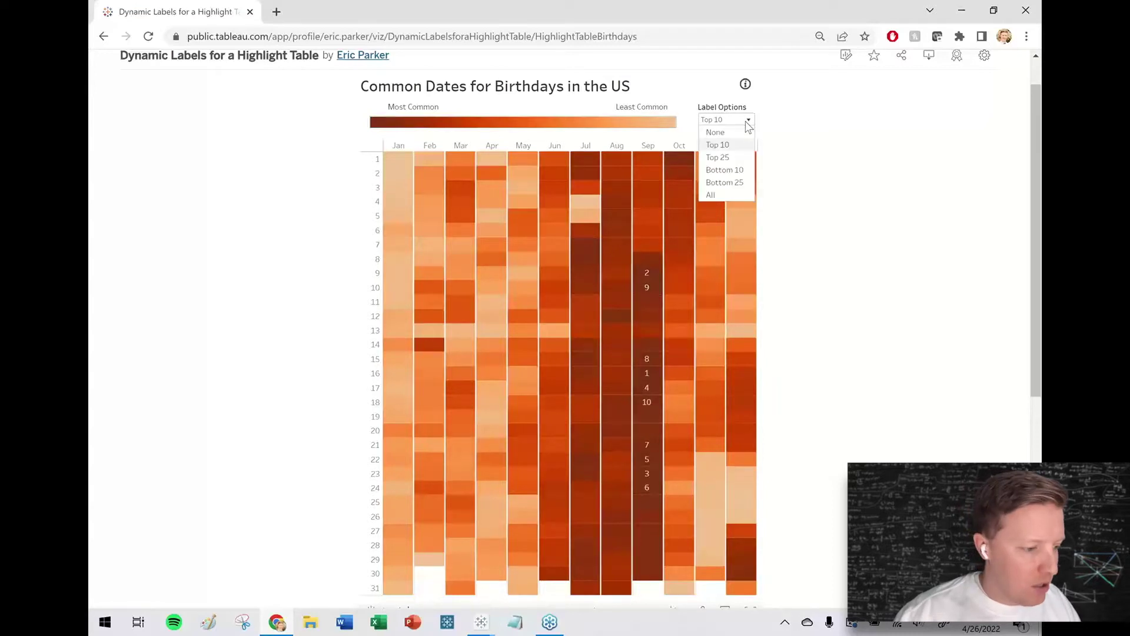
left_click(730, 169)
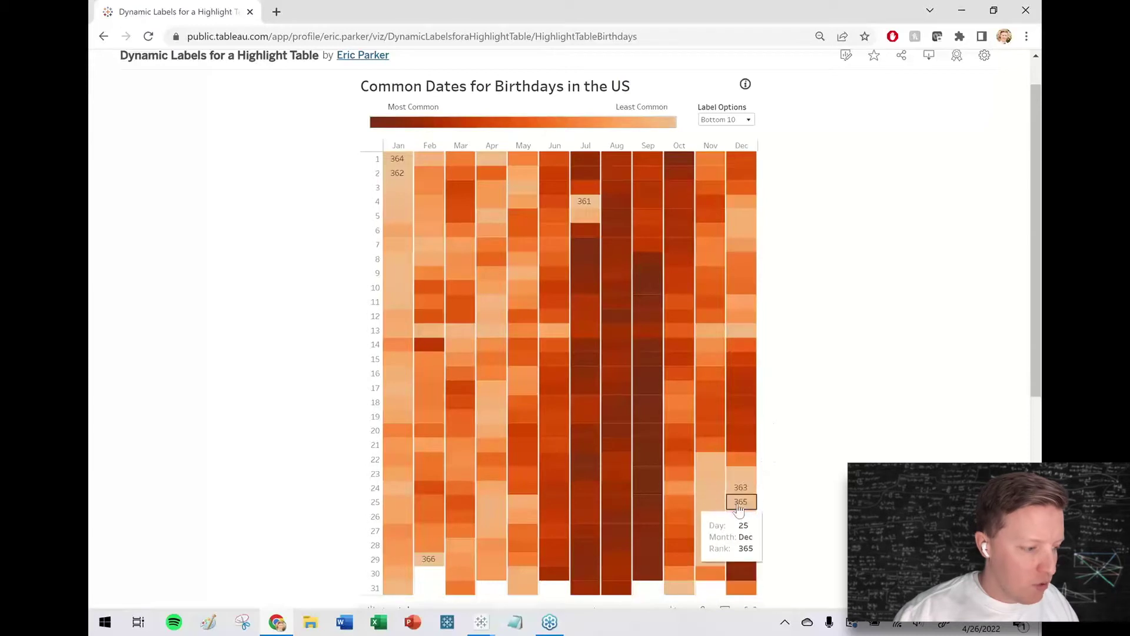
- Label every date with All, return to Top 10, then bring Tableau Desktop back
left_click(743, 119)
left_click(723, 197)
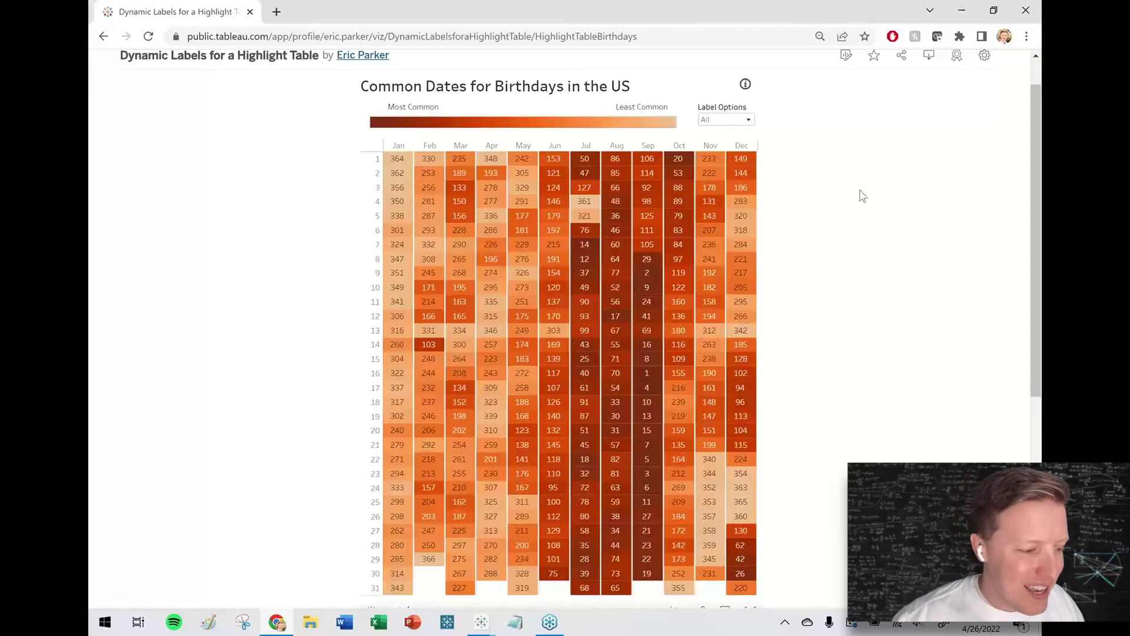
left_click(730, 120)
left_click(729, 144)
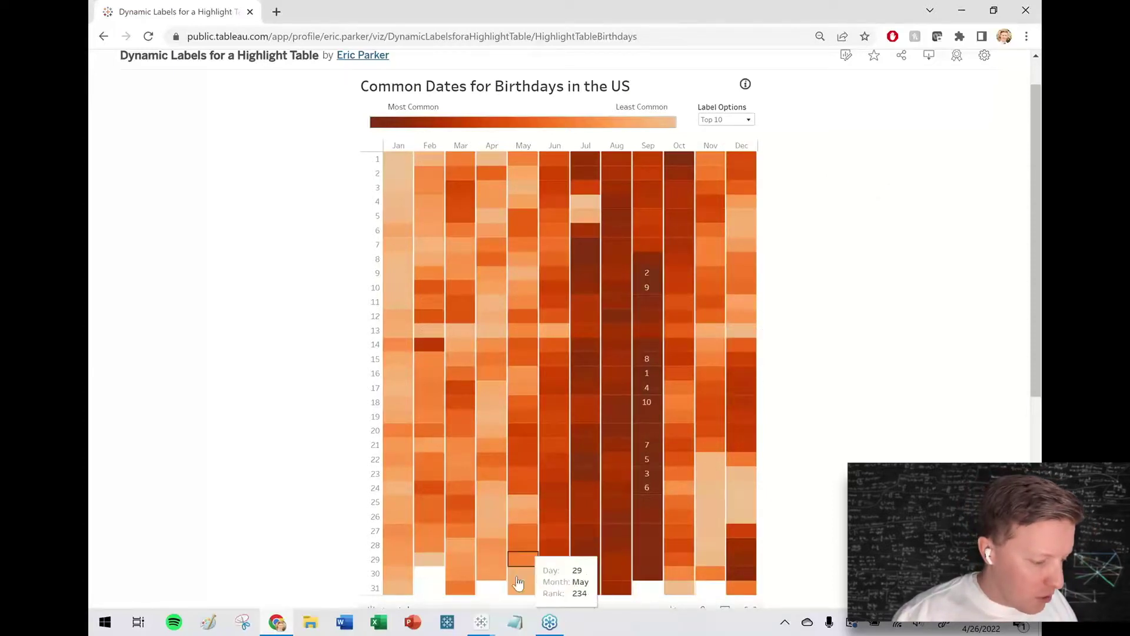
mouse_move(481, 622)
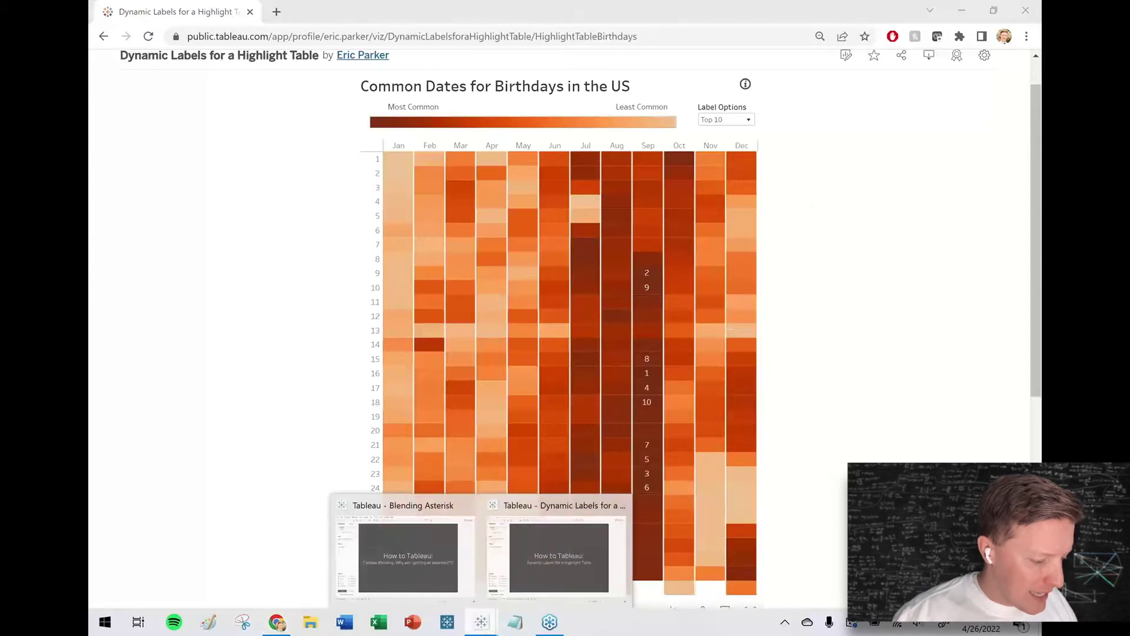
left_click(538, 559)
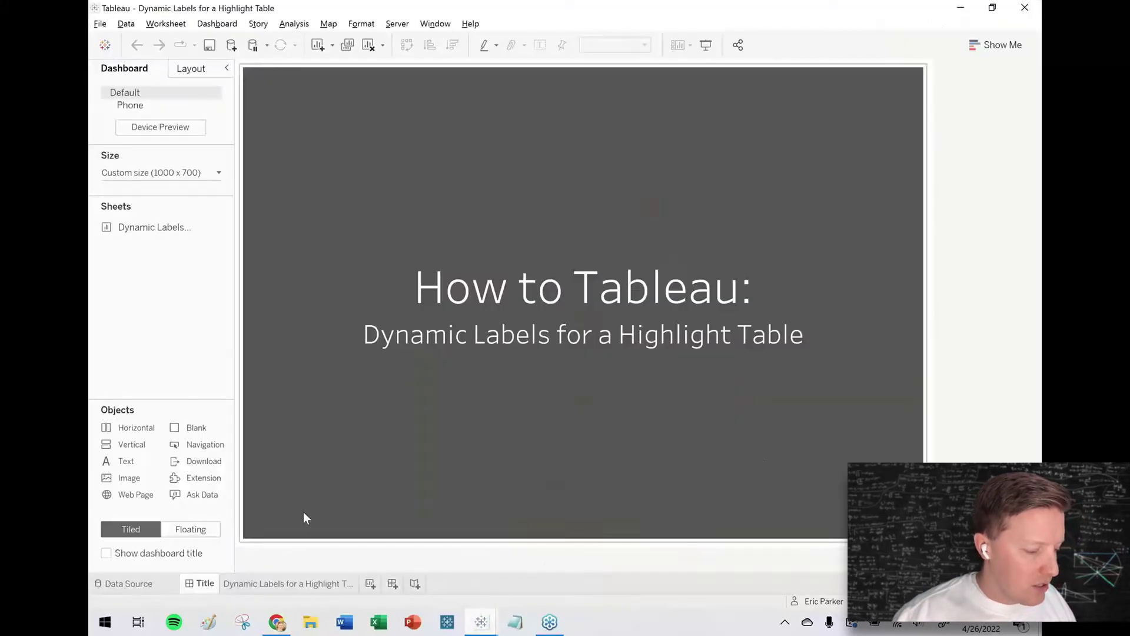
- Open the 'Dynamic Labels for a Highlight Table' worksheet with the Sub-Category by Region profit table
left_click(278, 583)
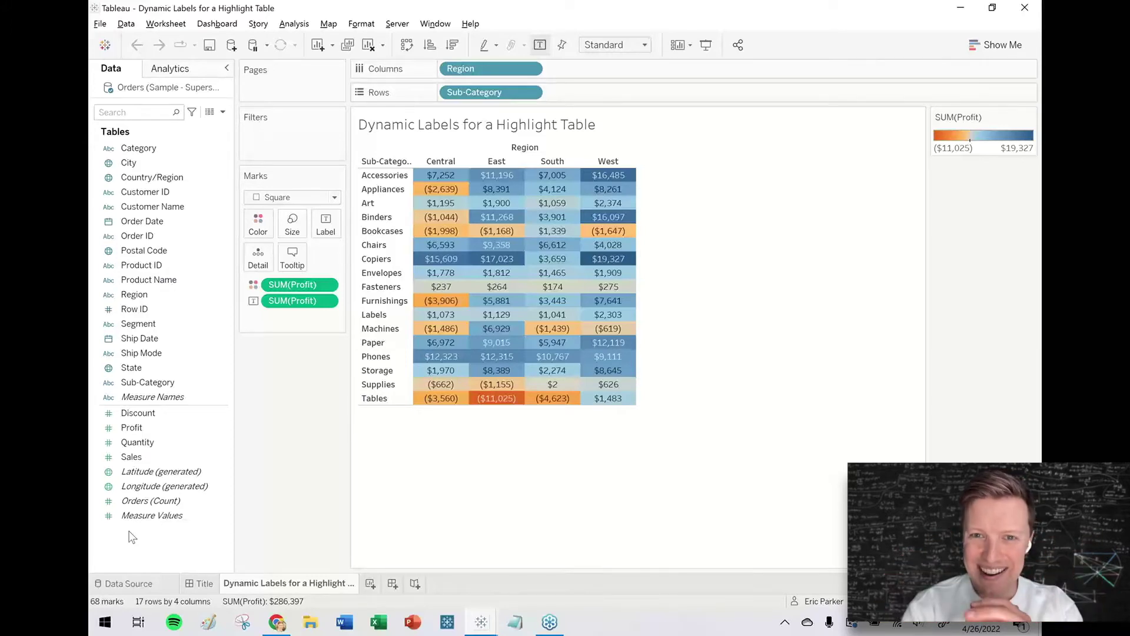
left_click(222, 112)
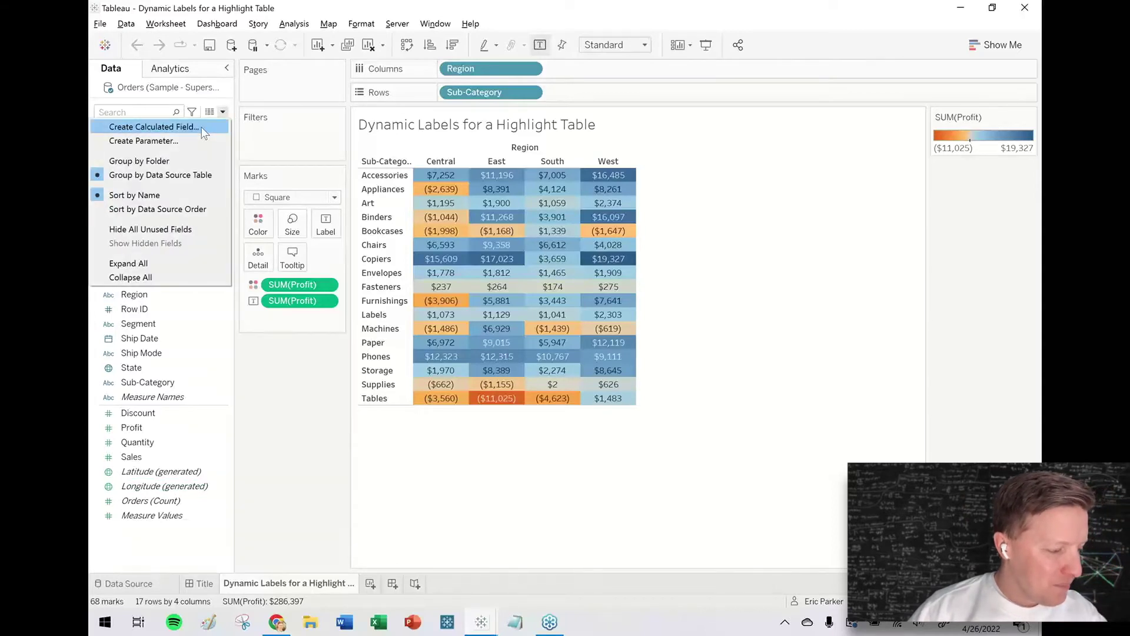
- Create a string parameter named 'Labels to Display' restricted to a list of values
left_click(205, 127)
left_click_drag(416, 169, 641, 187)
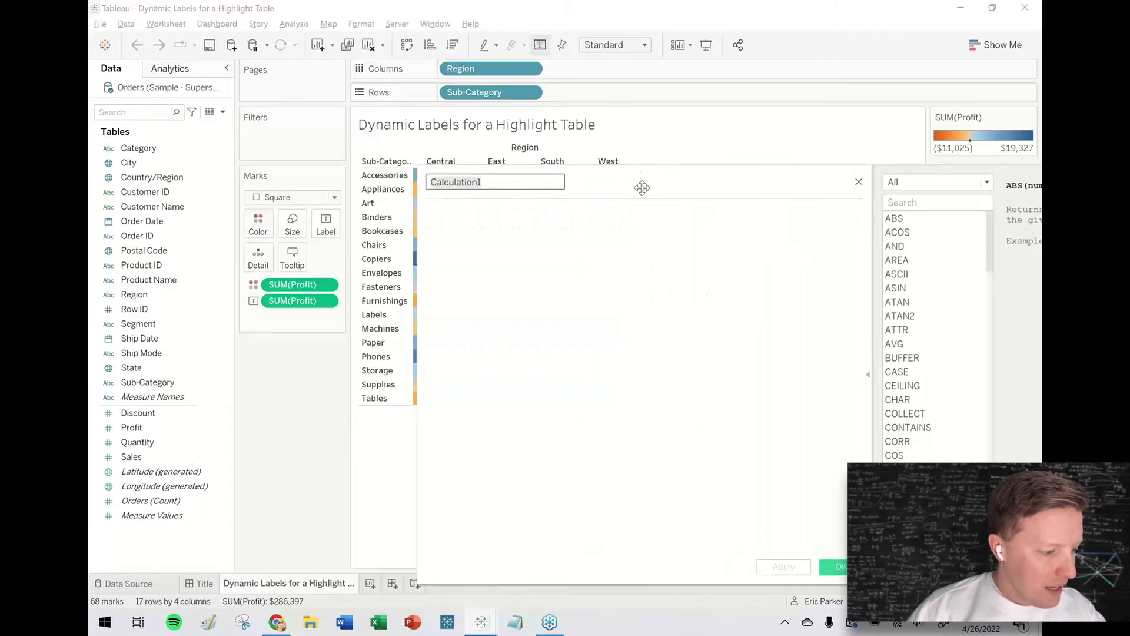
left_click(858, 183)
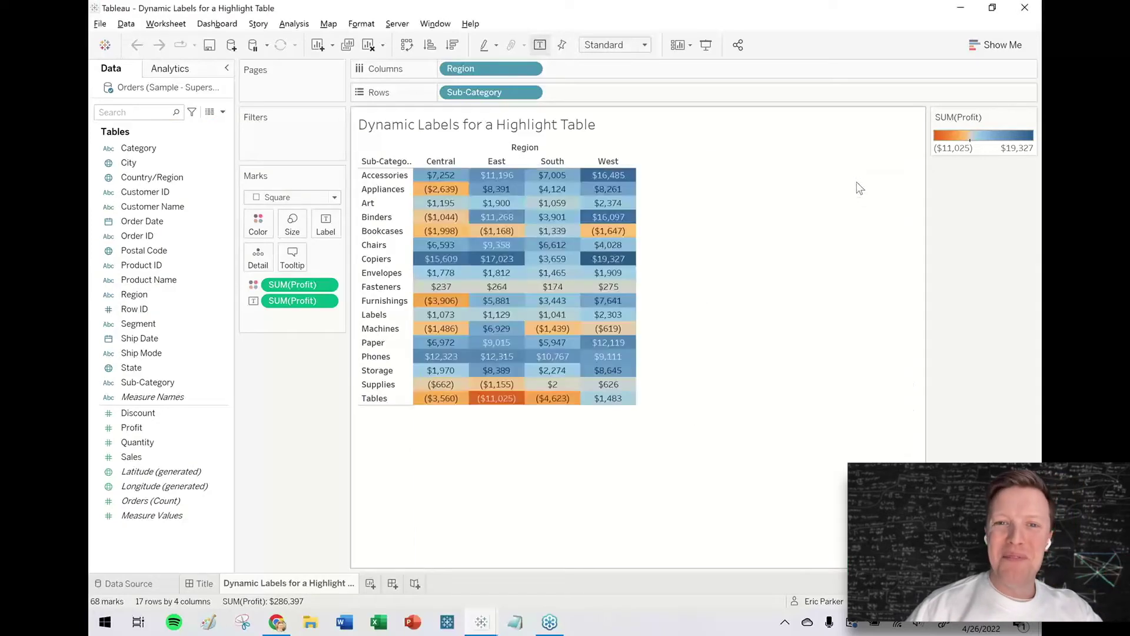
left_click(223, 112)
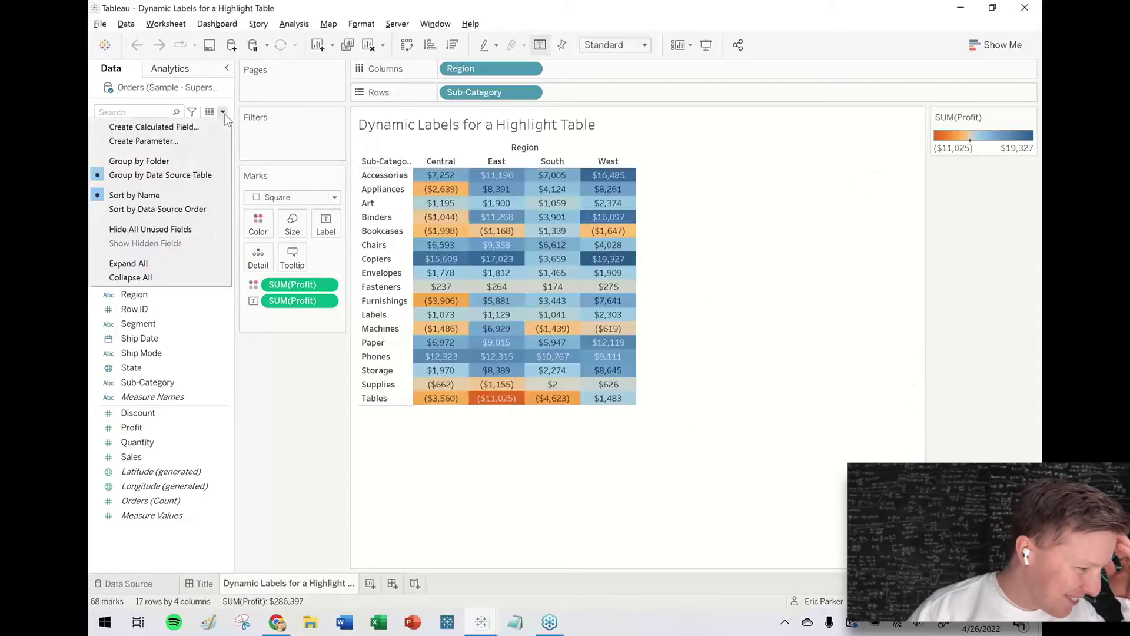
left_click(203, 141)
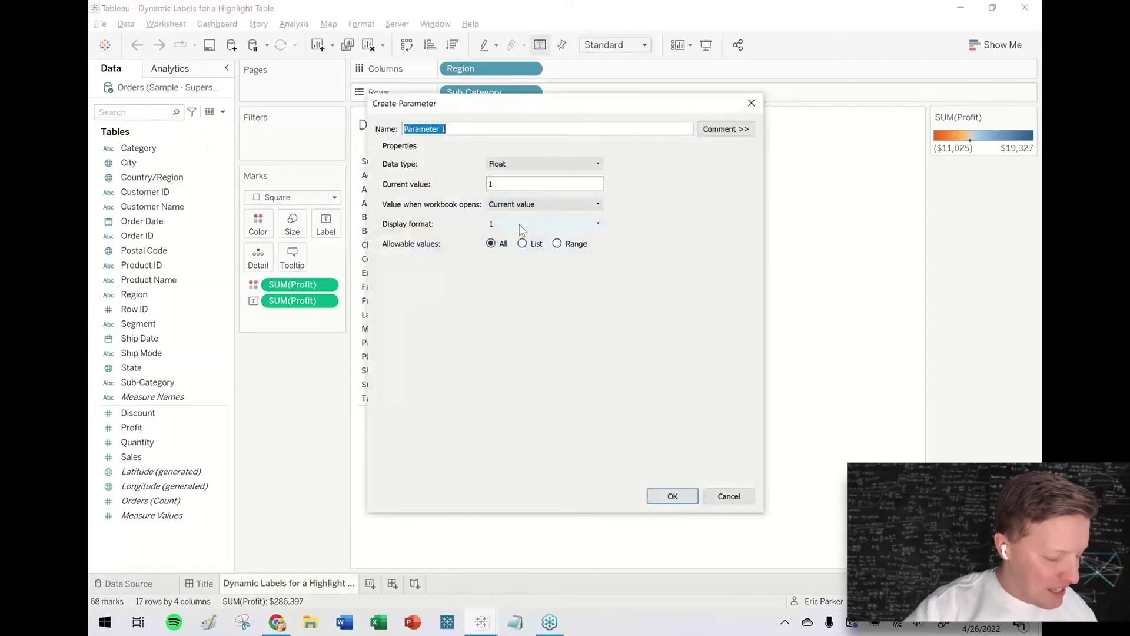
type("Labels to D")
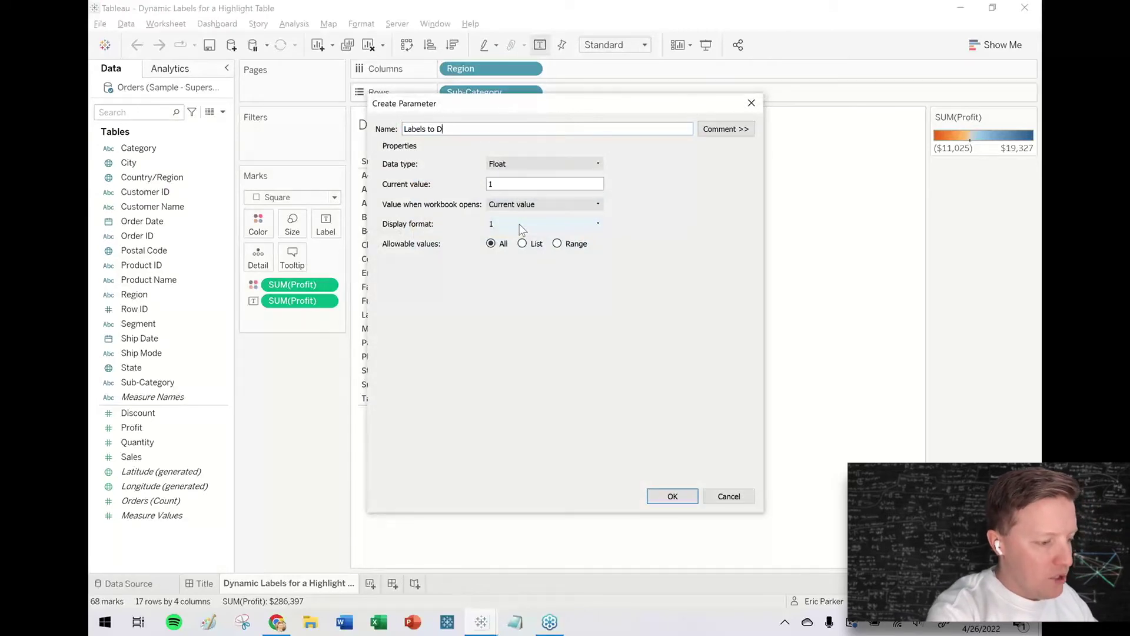
type("isplay")
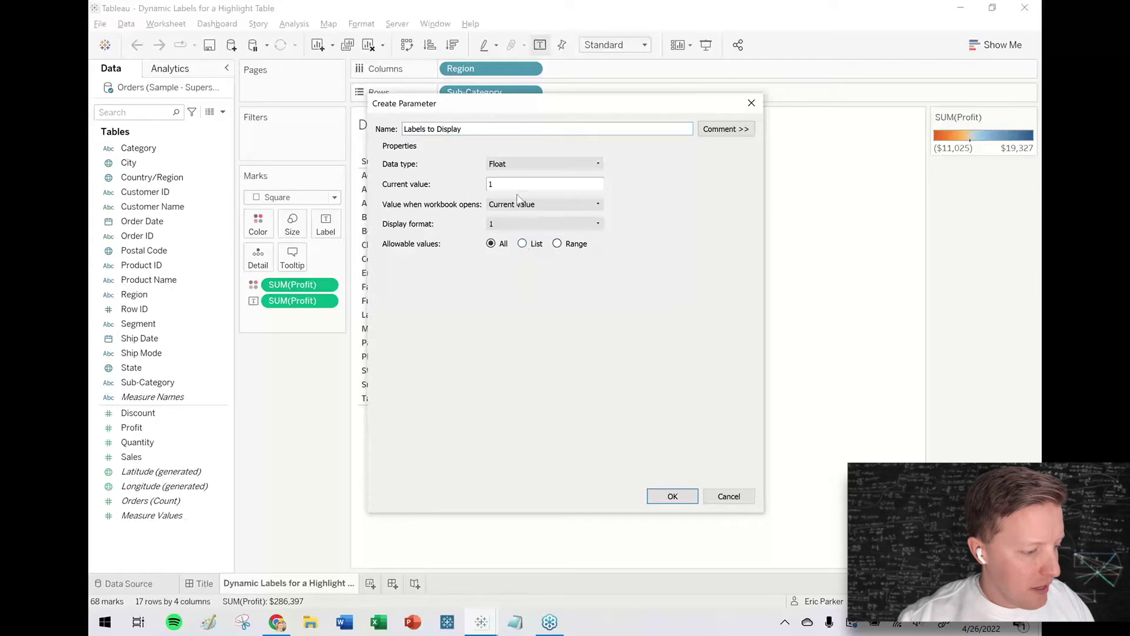
left_click(510, 166)
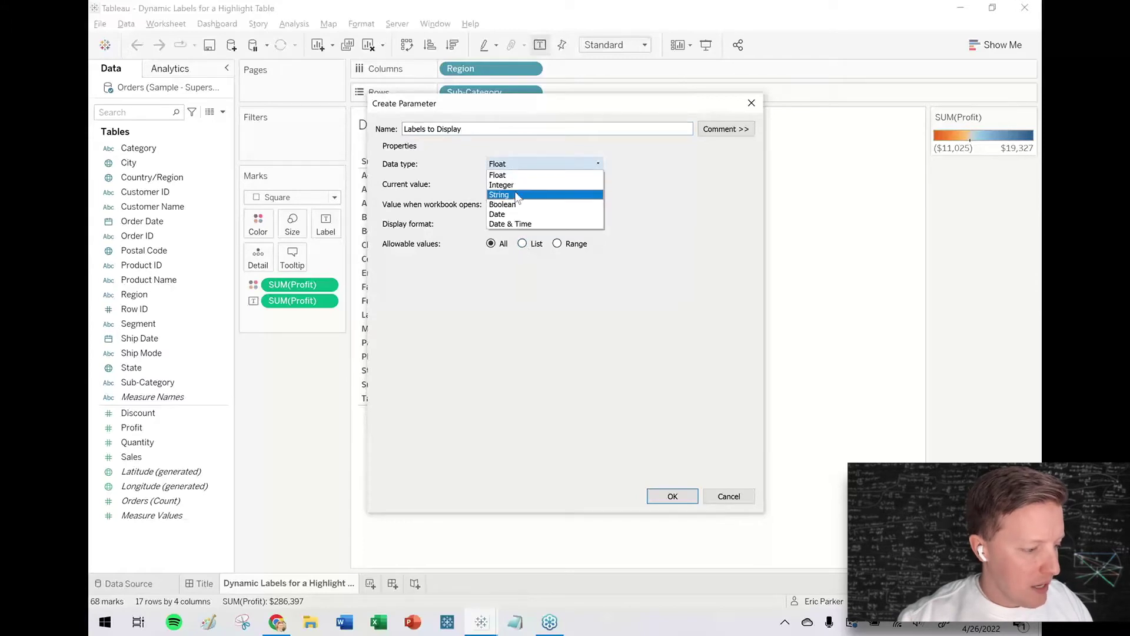
left_click(514, 195)
left_click(522, 244)
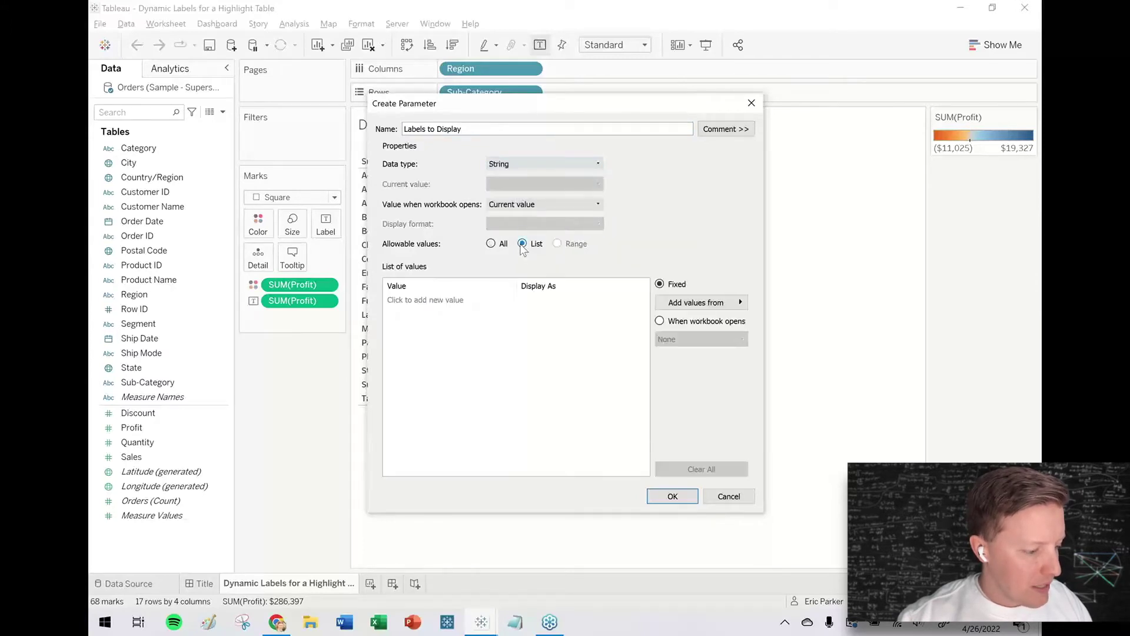
- Enter the list values All, None, Top 5, Bottom 5, Profitable and Unprofitable
left_click(461, 299)
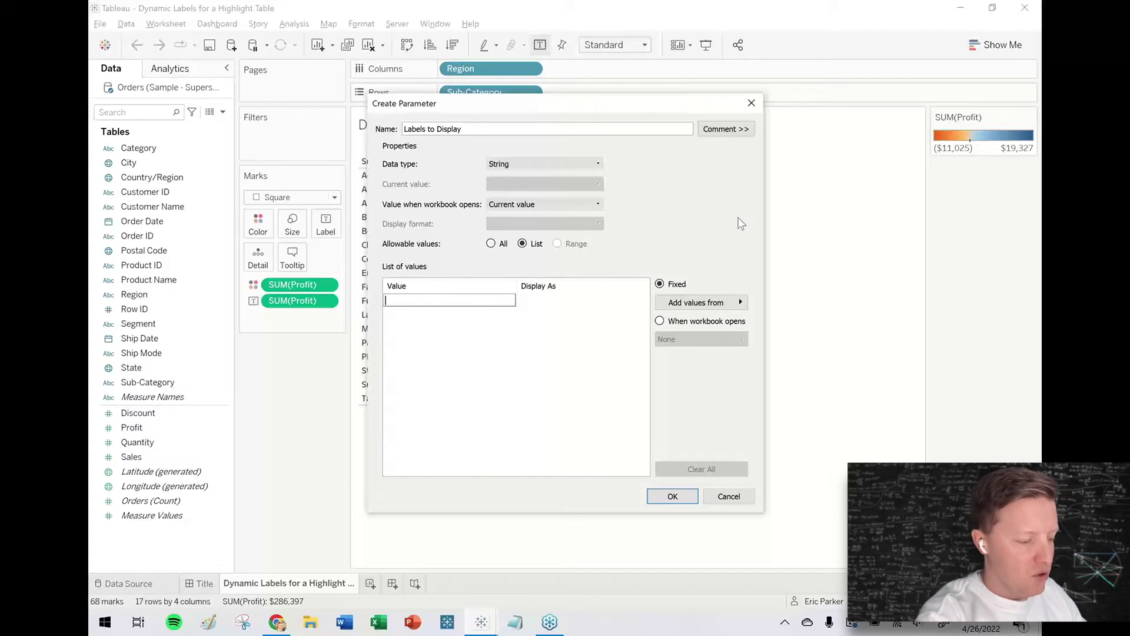
type("All")
key("Return")
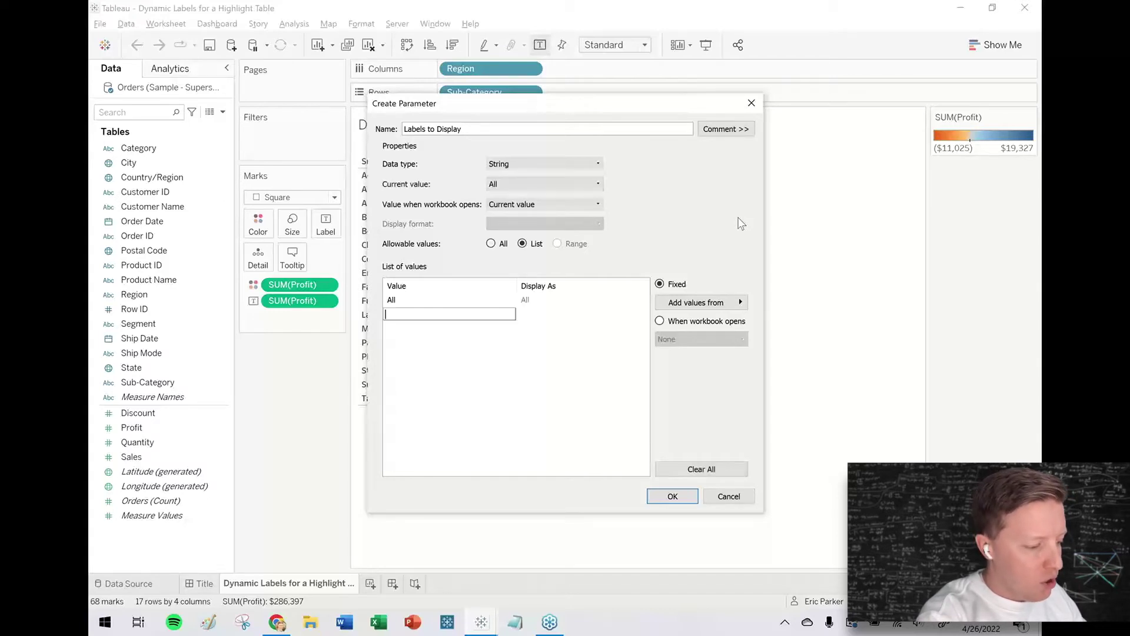
type("None")
key("Return")
type("To")
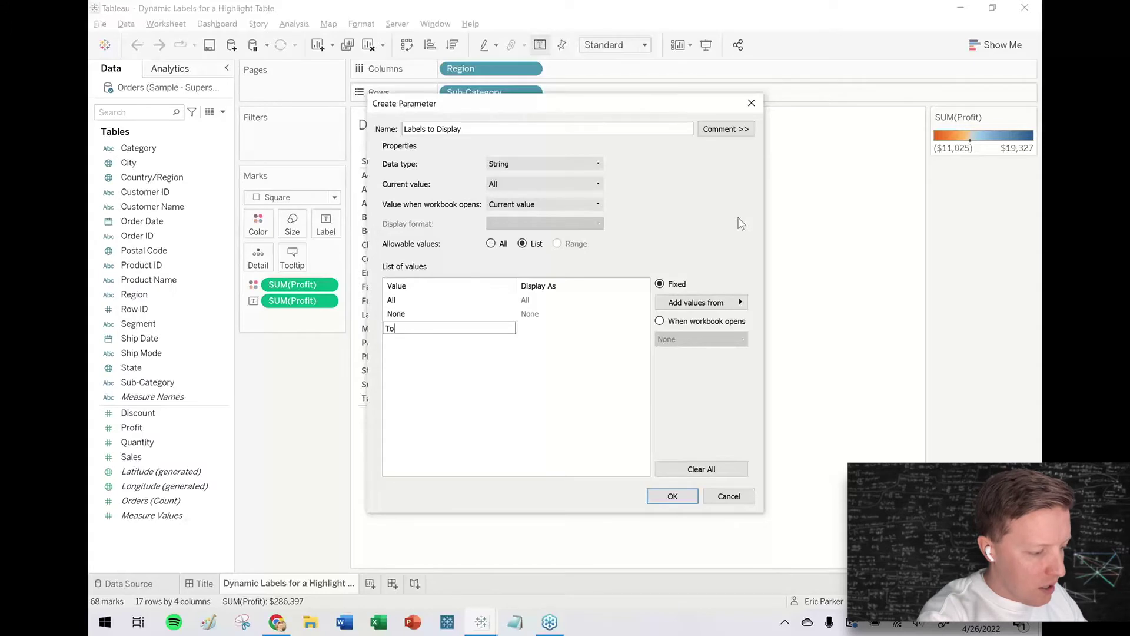
type("p 5")
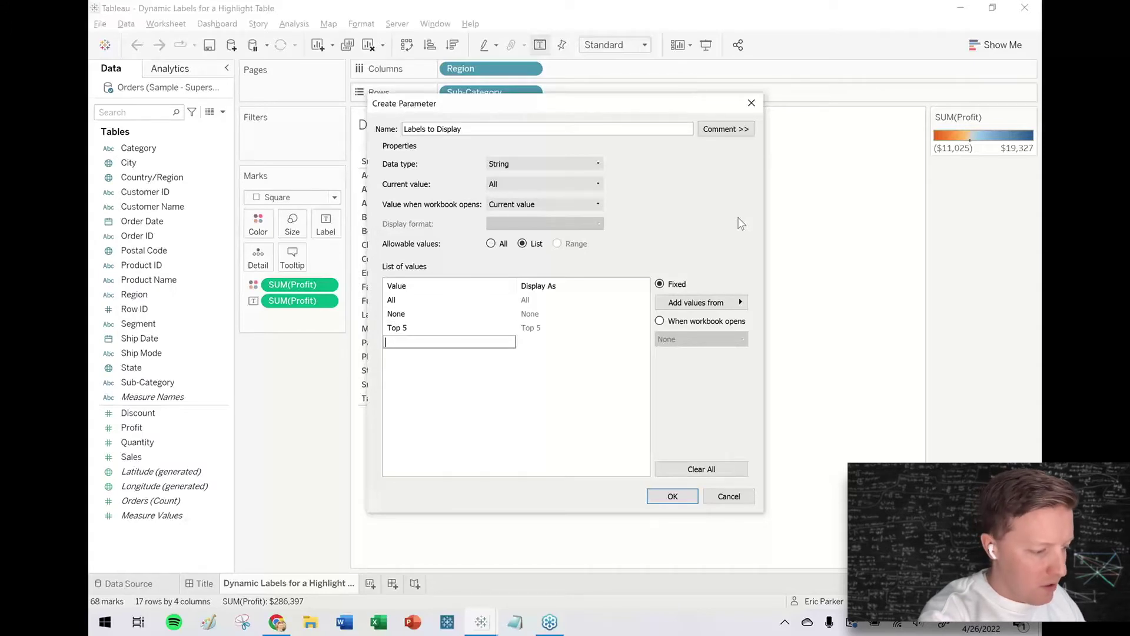
type("Bottom 5")
key("Return")
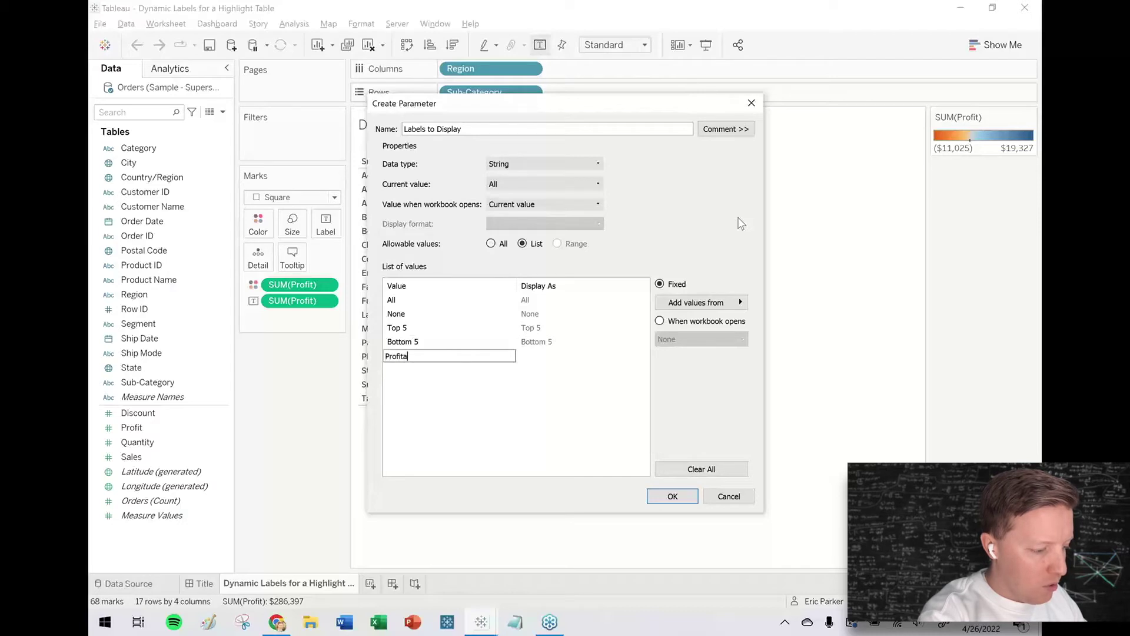
type("Profitable")
key("Return")
type("UIn")
key("BackSpace")
type("nprofitable")
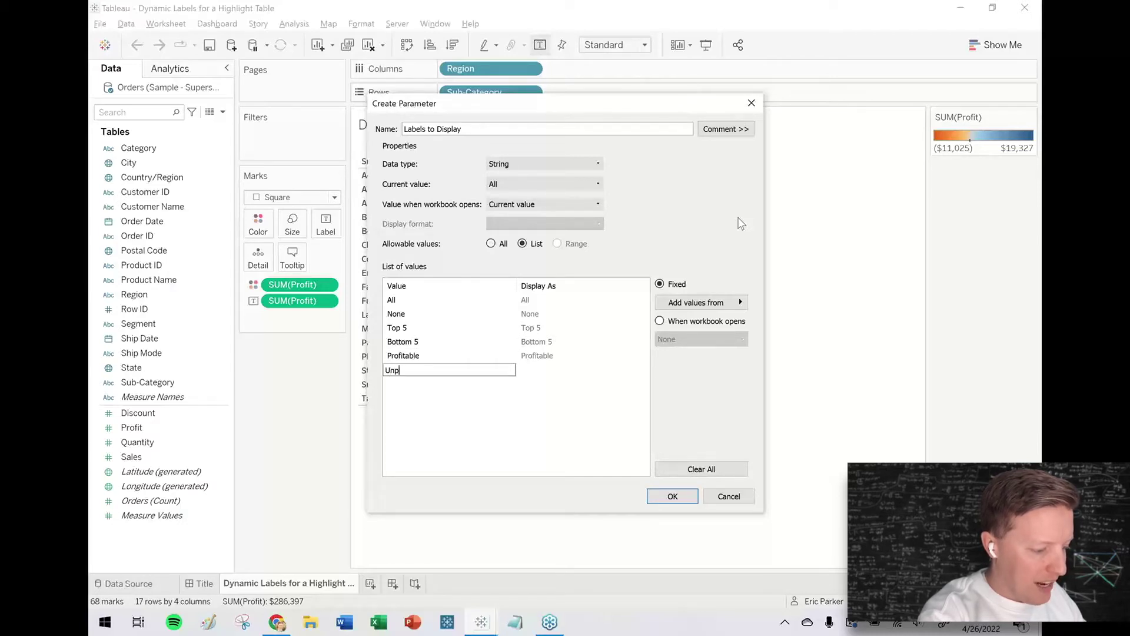
key("Return")
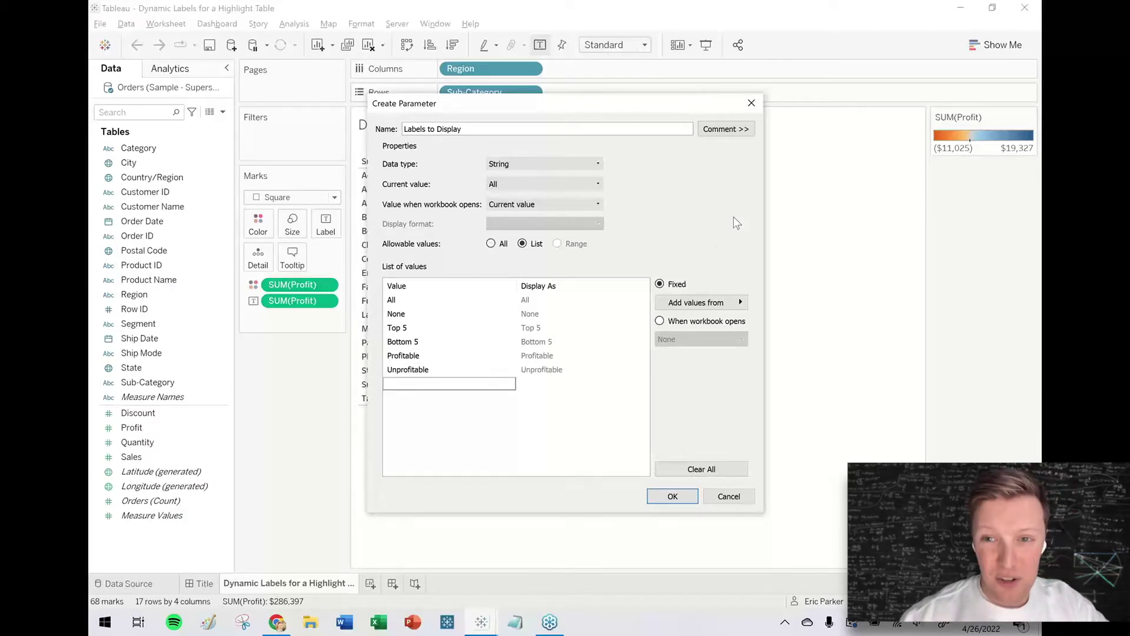
- Reorder the values to All, Profitable, Unprofitable, Top 5, Bottom 5, None and create the parameter
mouse_move(429, 353)
left_mouse_down()
mouse_move(416, 355)
mouse_move(433, 333)
left_mouse_up()
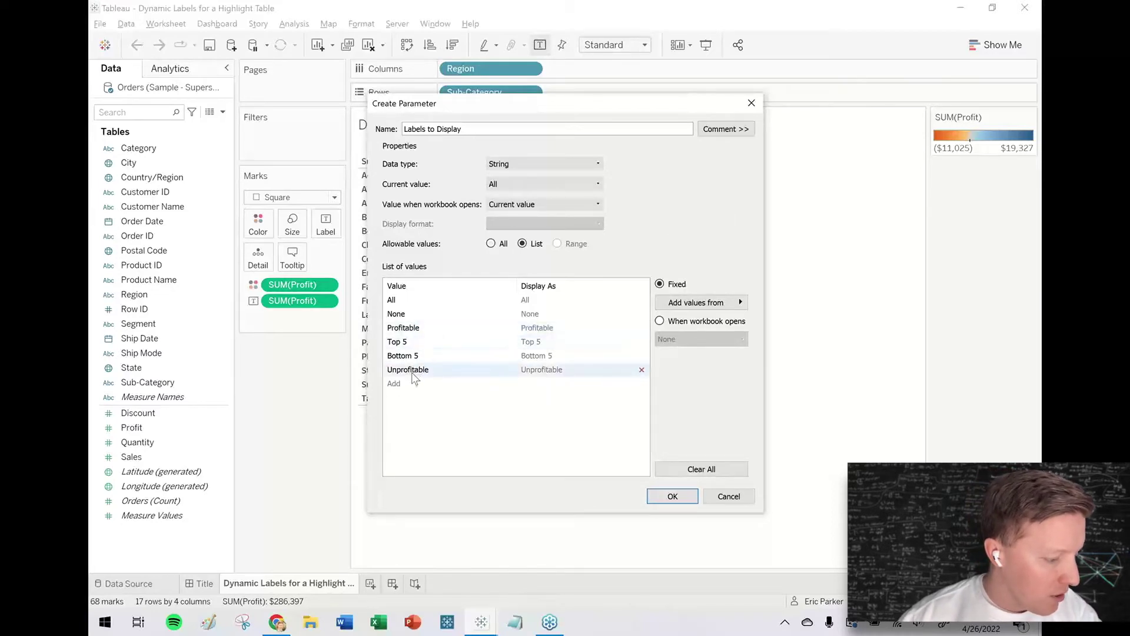
mouse_move(415, 370)
left_mouse_down()
mouse_move(417, 333)
mouse_move(422, 380)
left_mouse_up()
left_click(410, 316)
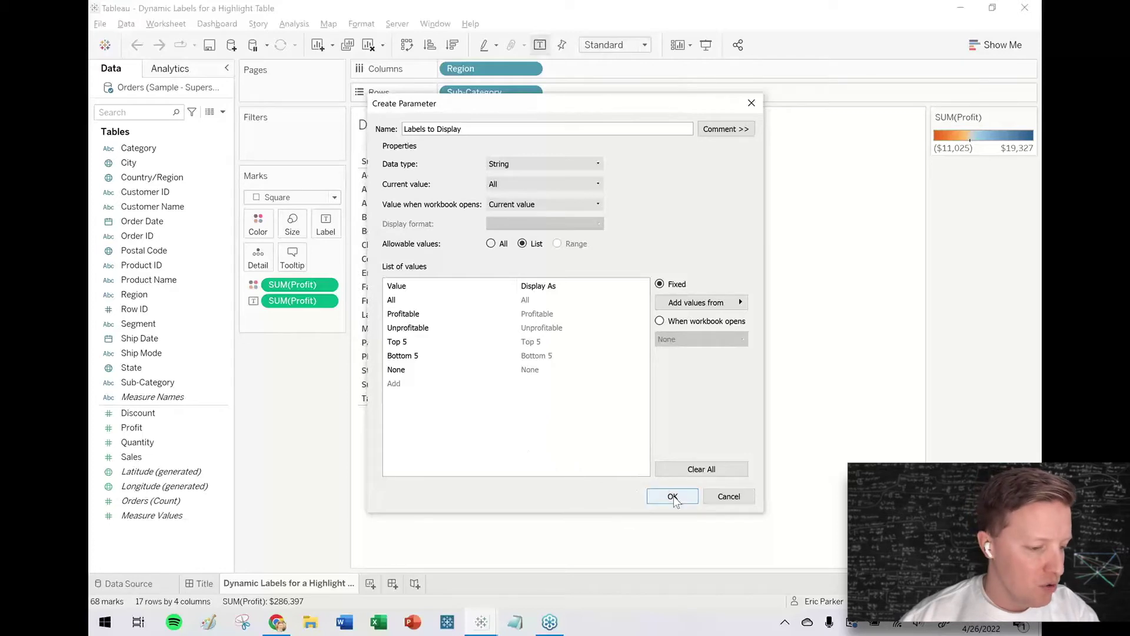
left_click(673, 496)
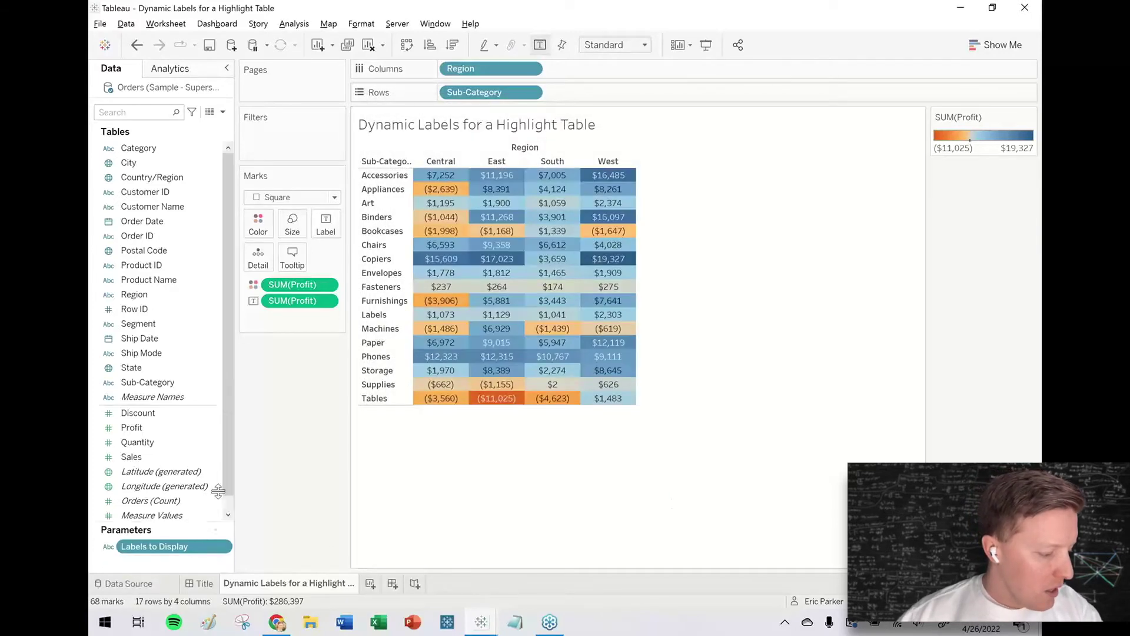
- Show the Labels to Display parameter control on the worksheet and open it for editing
right_click(222, 496)
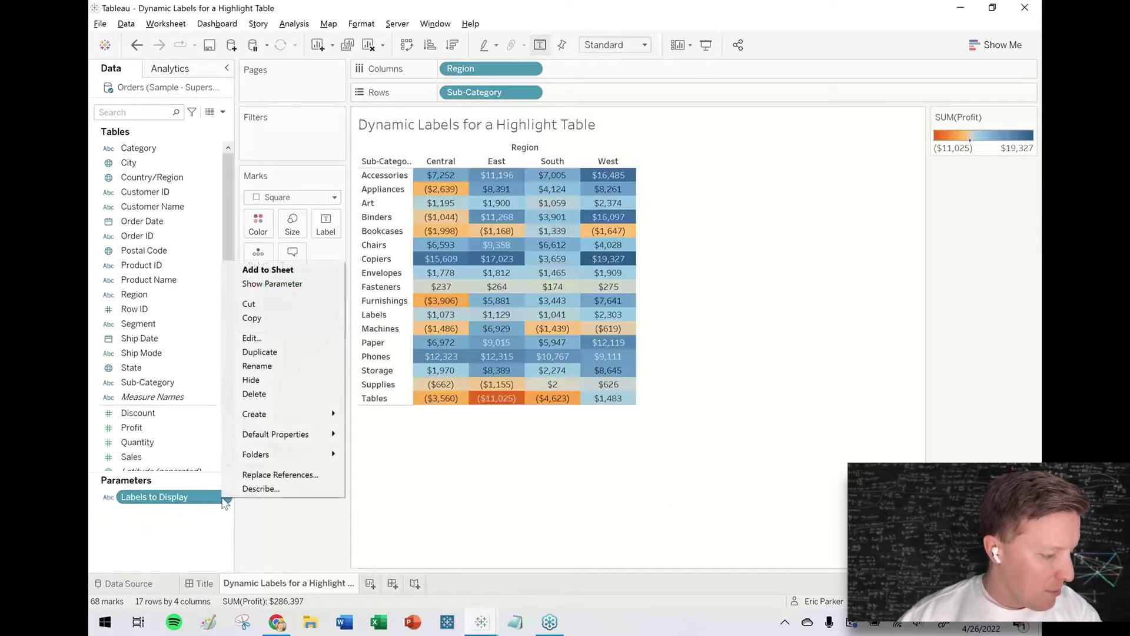
left_click(262, 288)
right_click(230, 495)
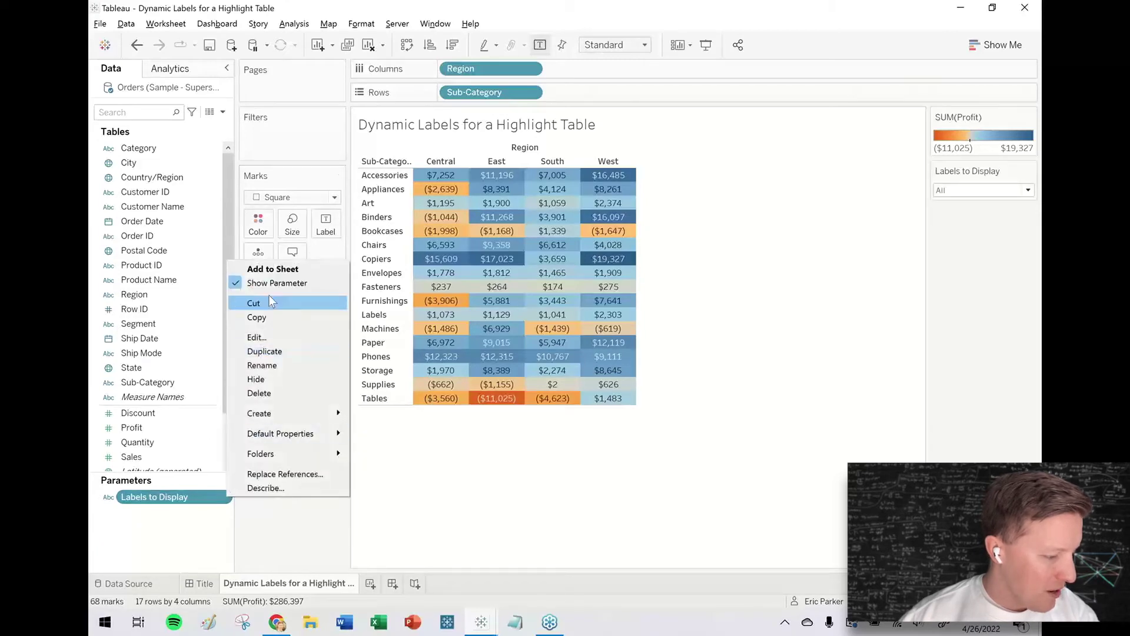
left_click(264, 335)
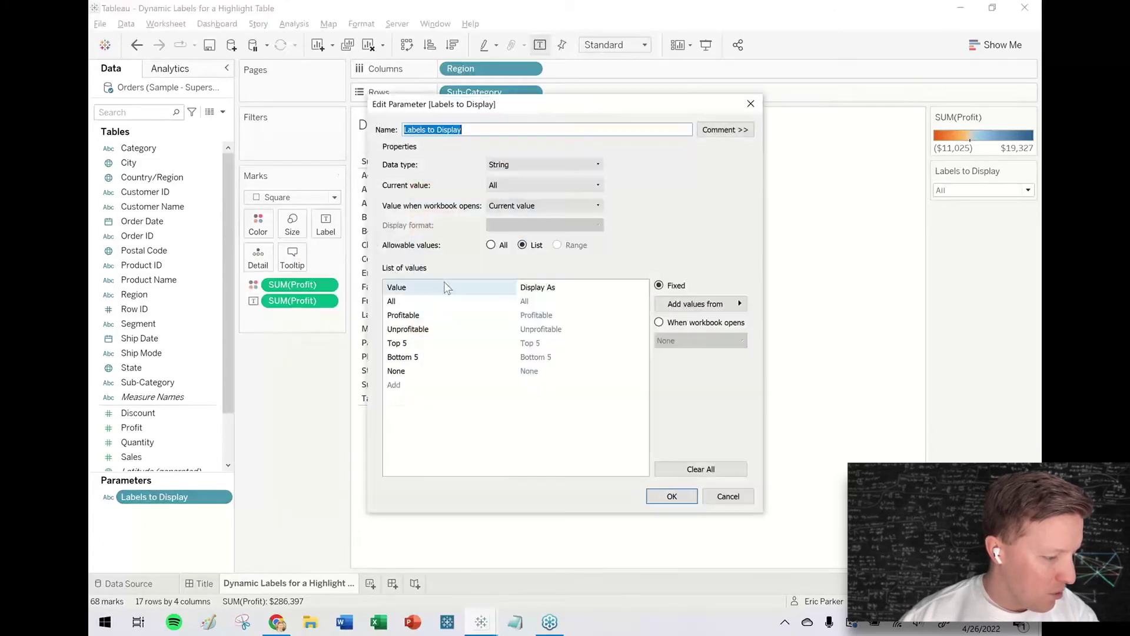
- Snip the parameter's list of values, close the editor unchanged, and start a new calculated field
left_click(242, 622)
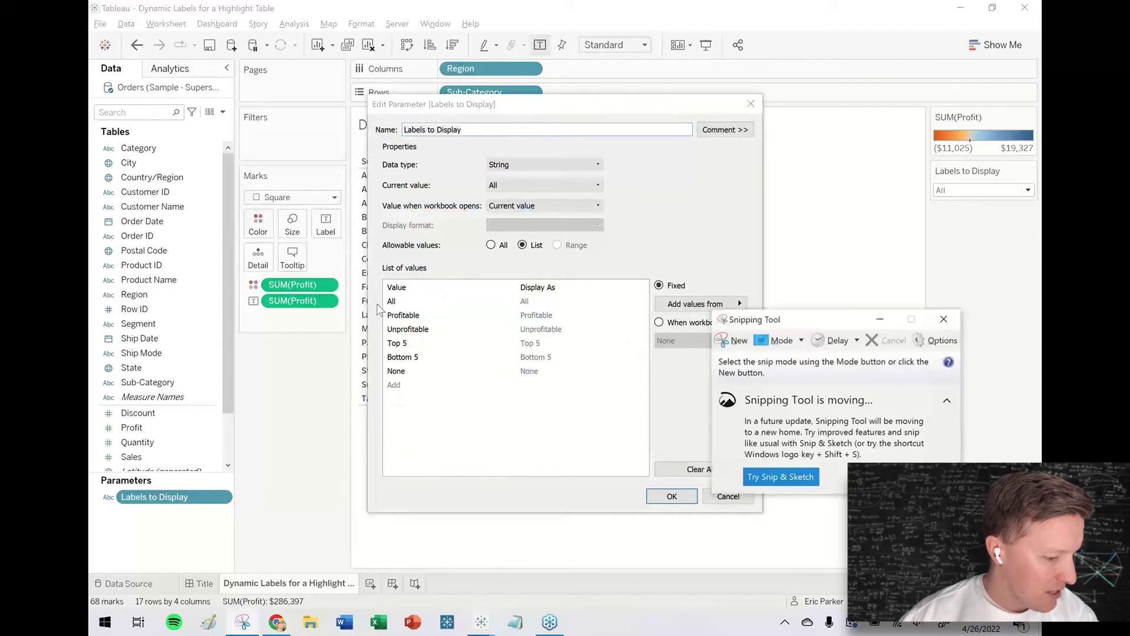
left_click(734, 340)
left_click_drag(373, 267, 661, 413)
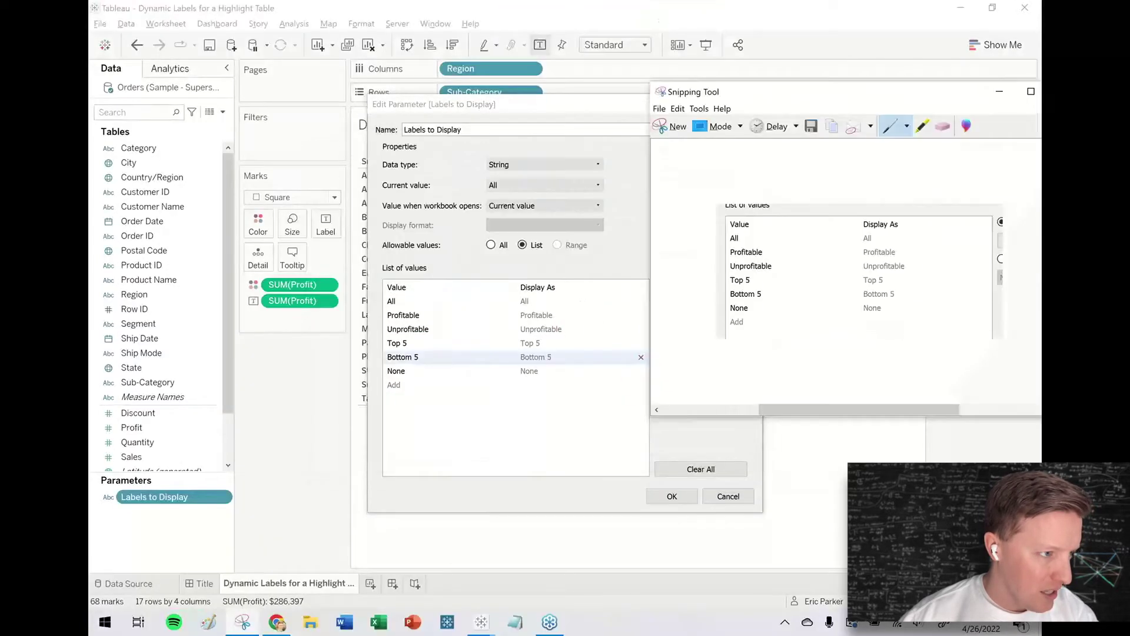
key("alt+Tab")
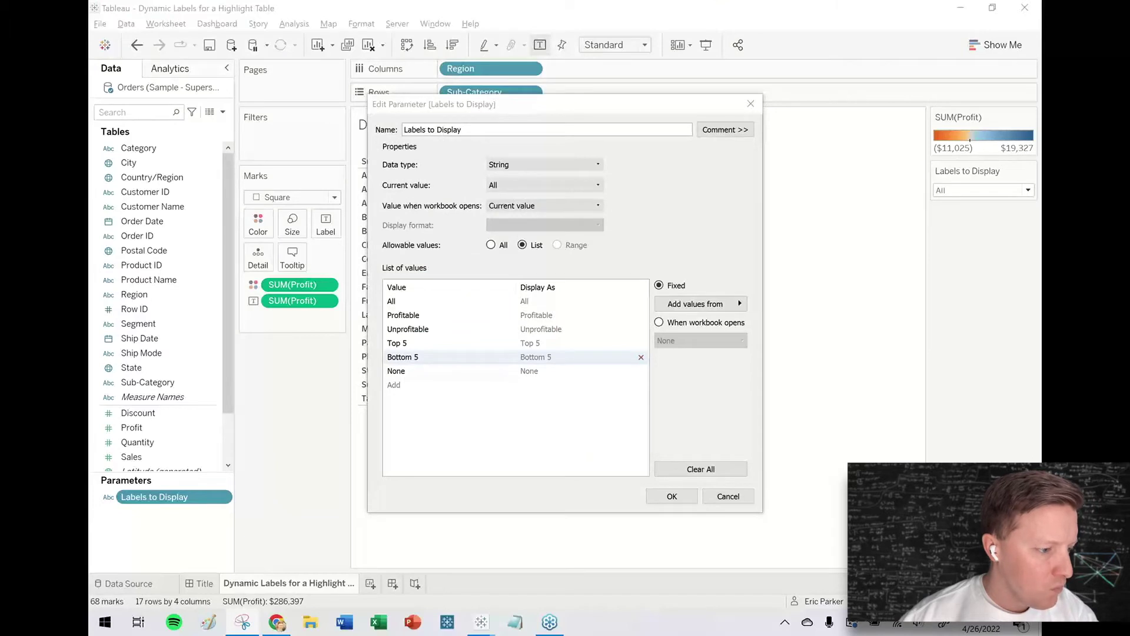
left_click(751, 103)
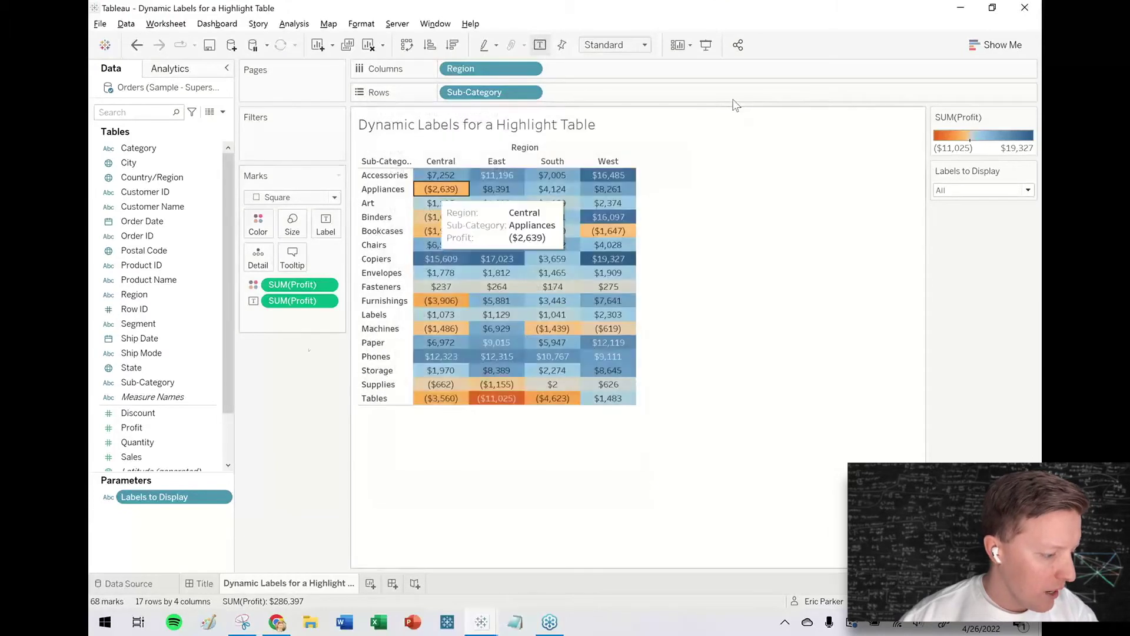
left_click(223, 111)
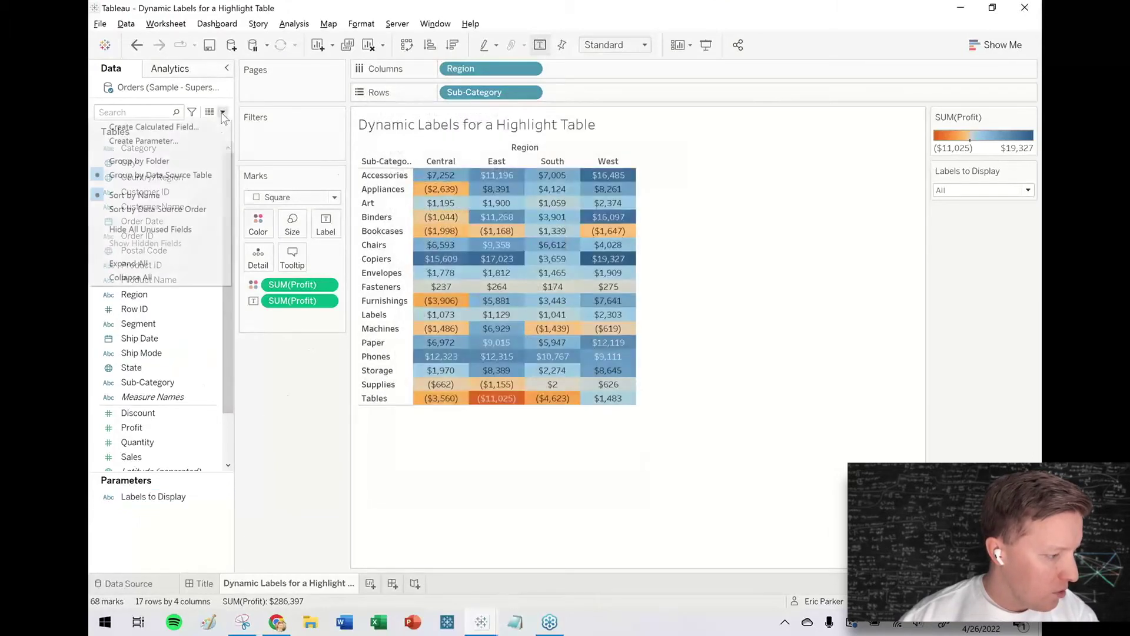
left_click(210, 126)
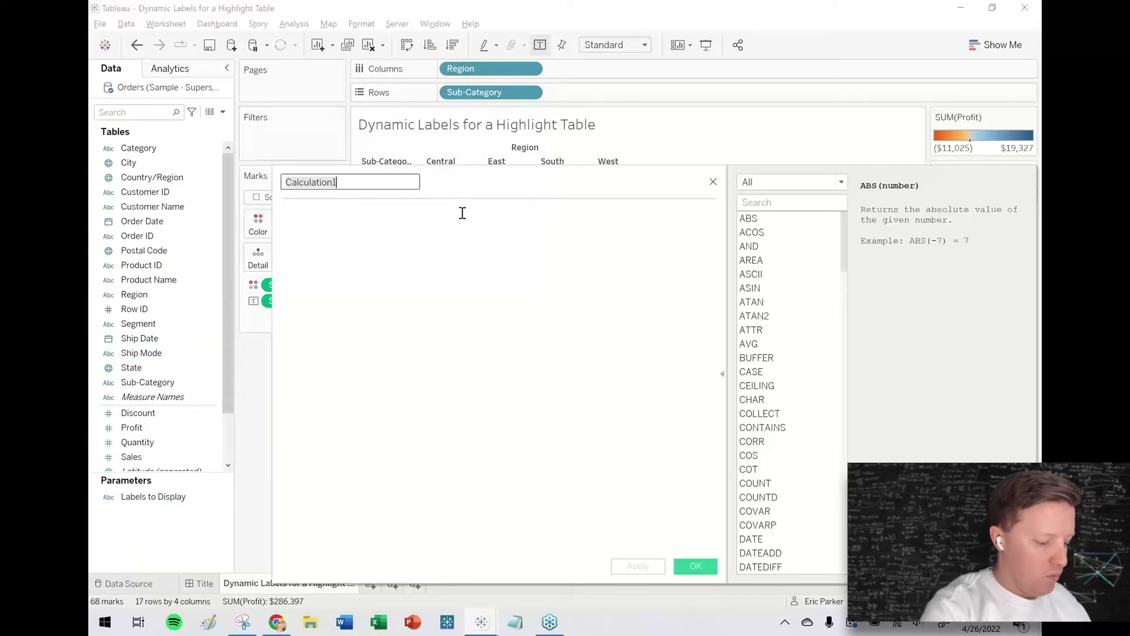
- Name the field 'Profit Labels' and write CASE [Labels to Display] with All and Profitable cases
type("Oro")
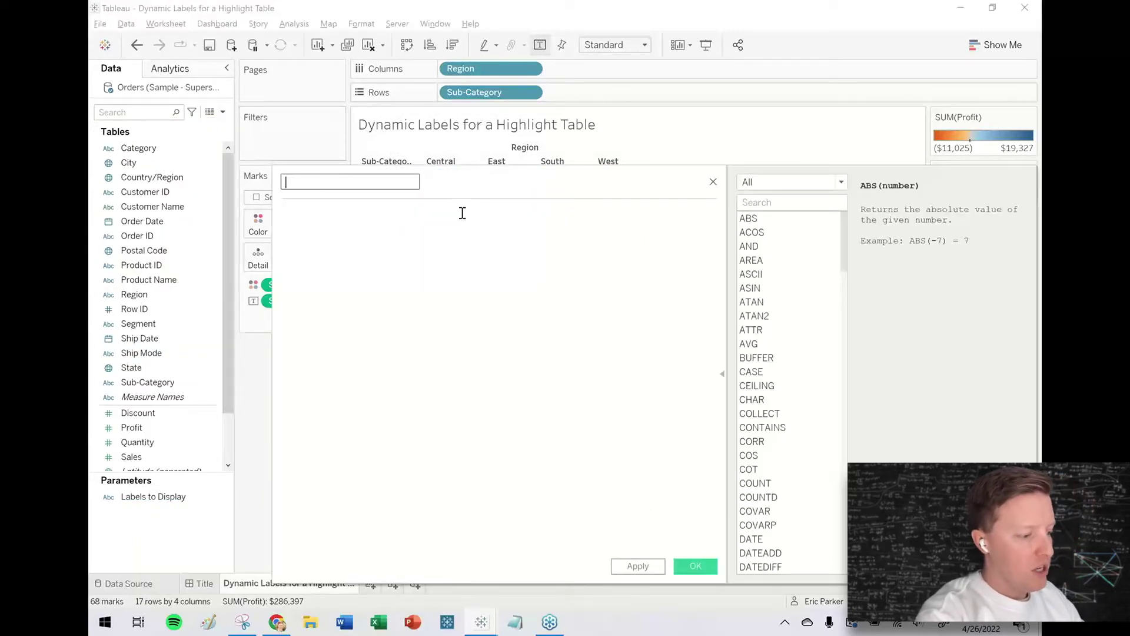
type("Profit Labels")
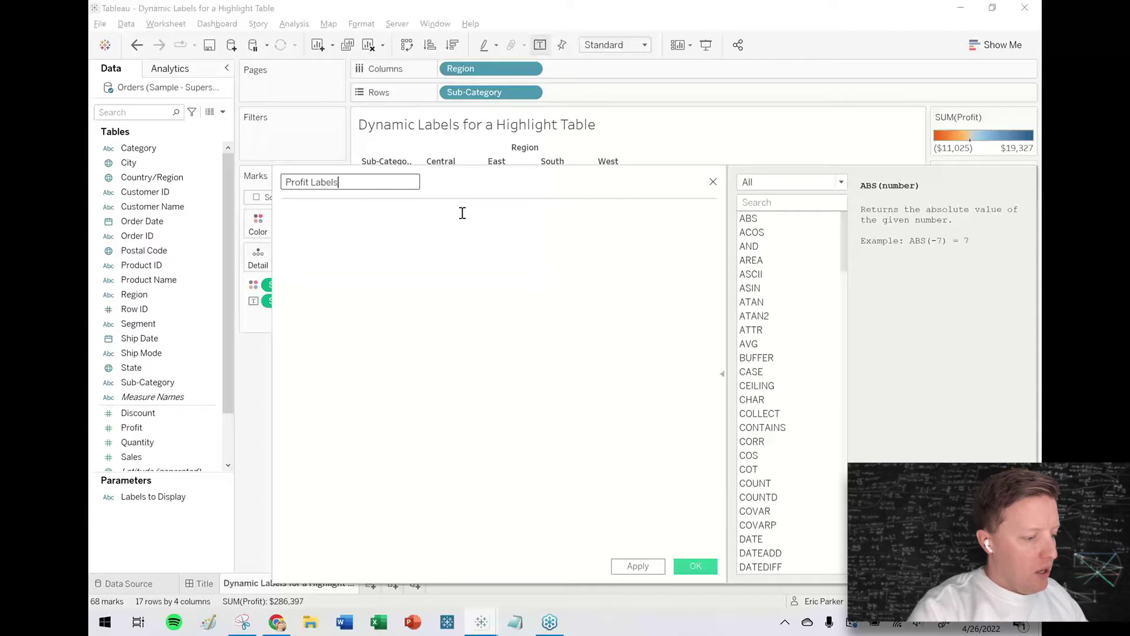
left_click(462, 213)
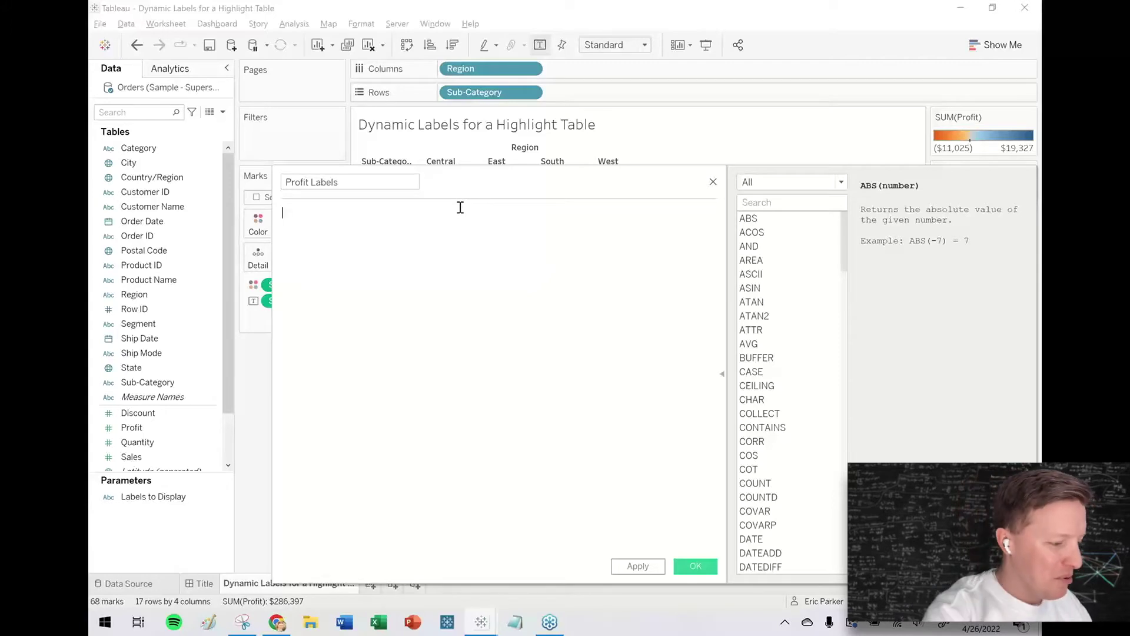
type("CASE ")
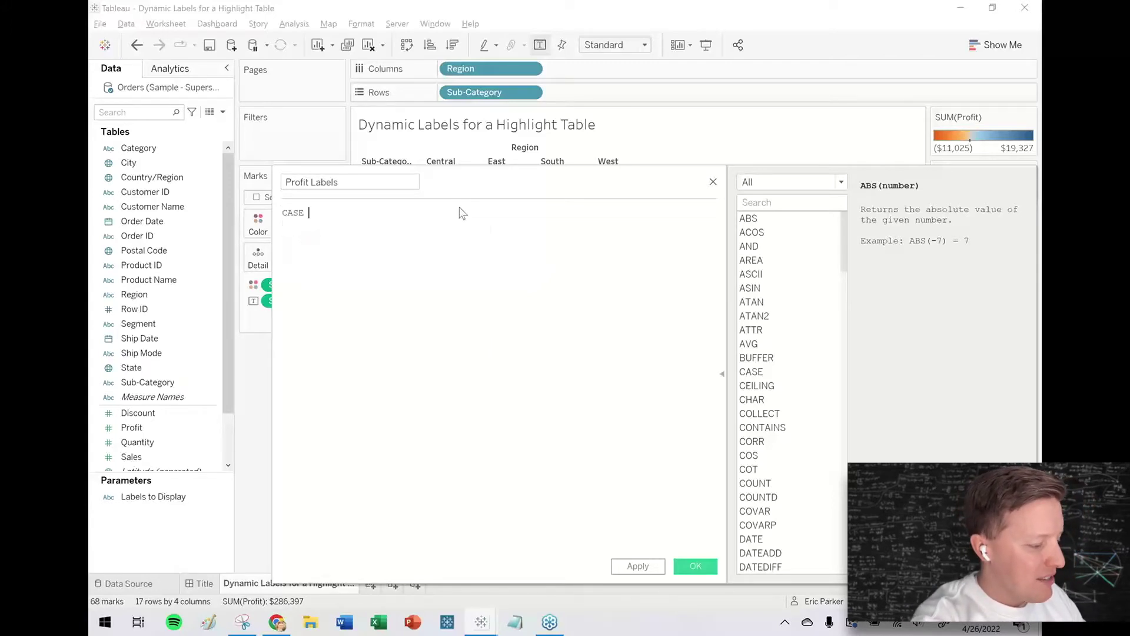
type("[Lab")
key("Return")
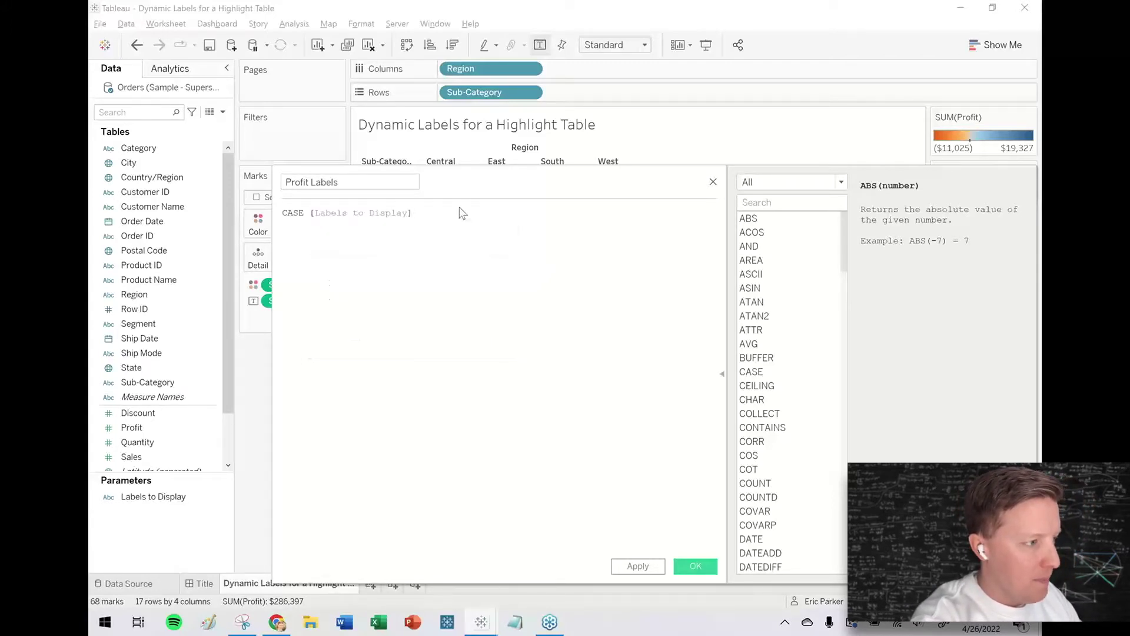
key("Return")
type("WHEN \"All\" ")
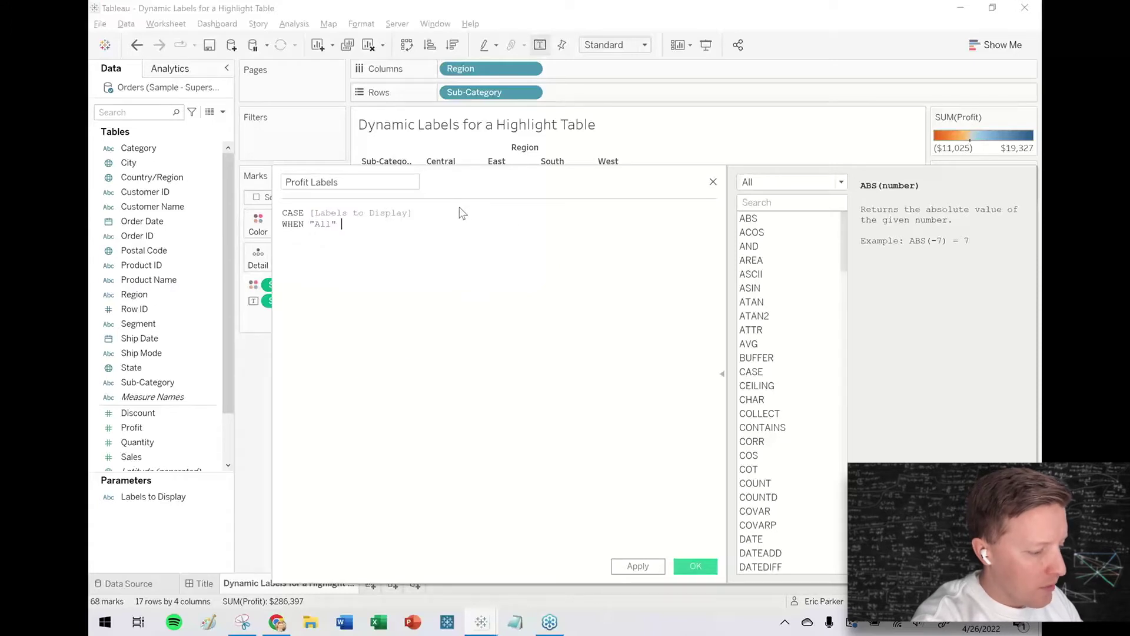
type("THEN SUM(")
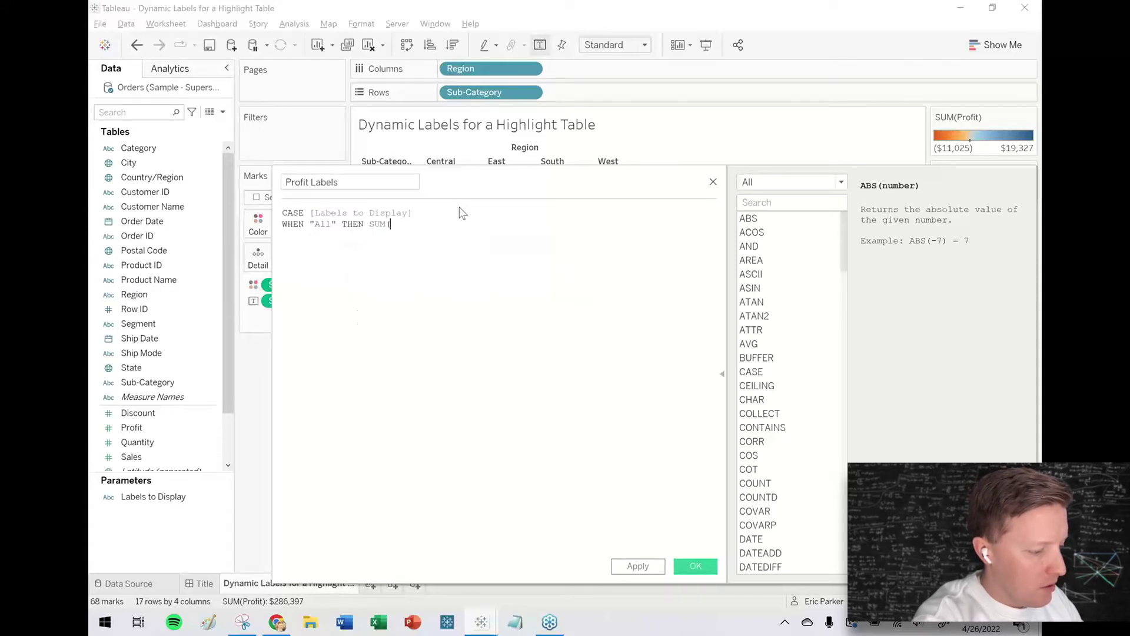
type("[Prof")
key("Return")
type(") ")
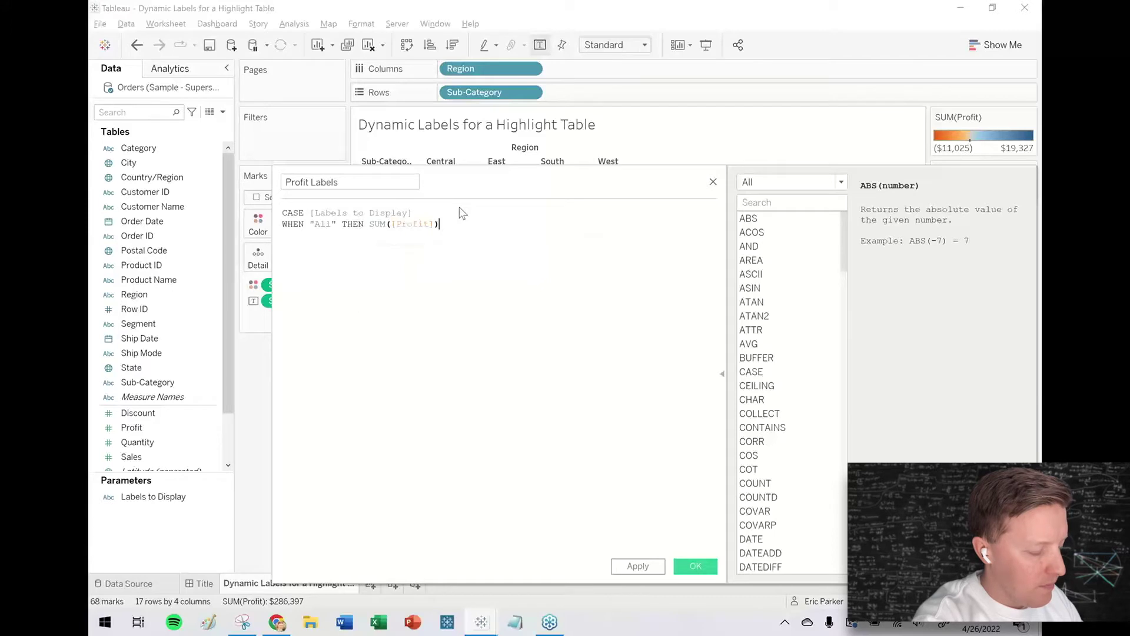
type("WHEN")
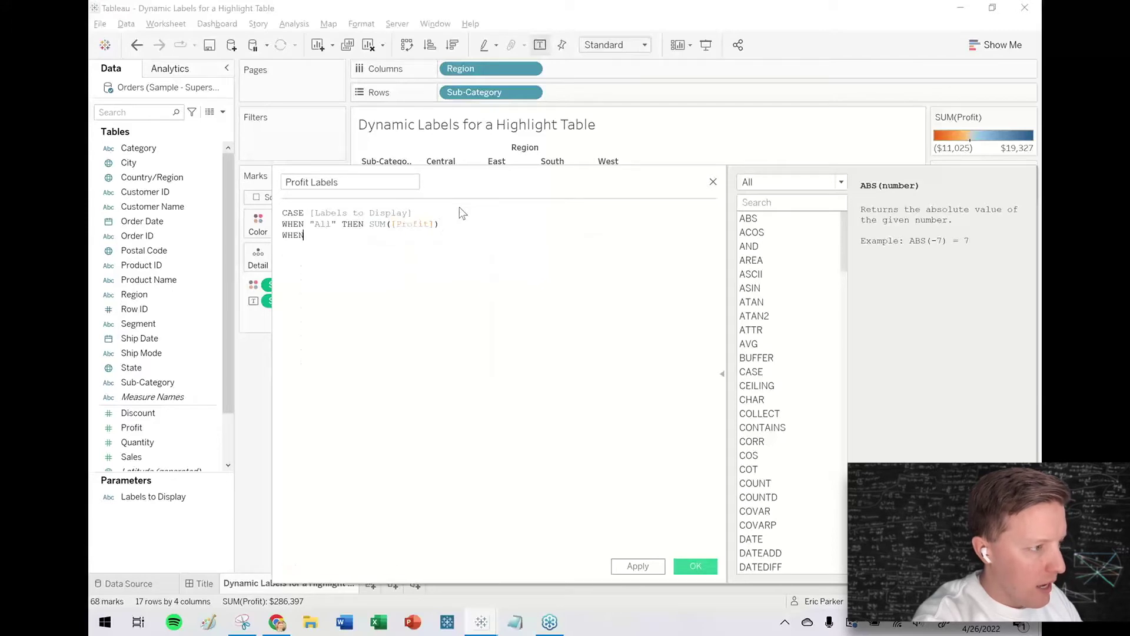
type(" \"Profitable")
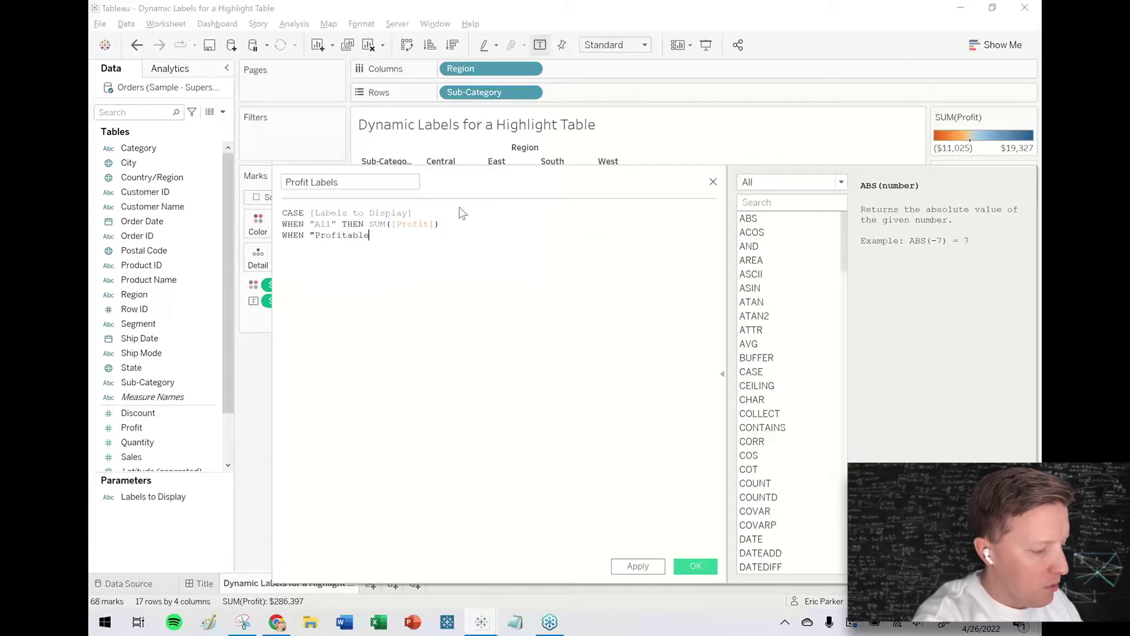
type("\" THEN (IF")
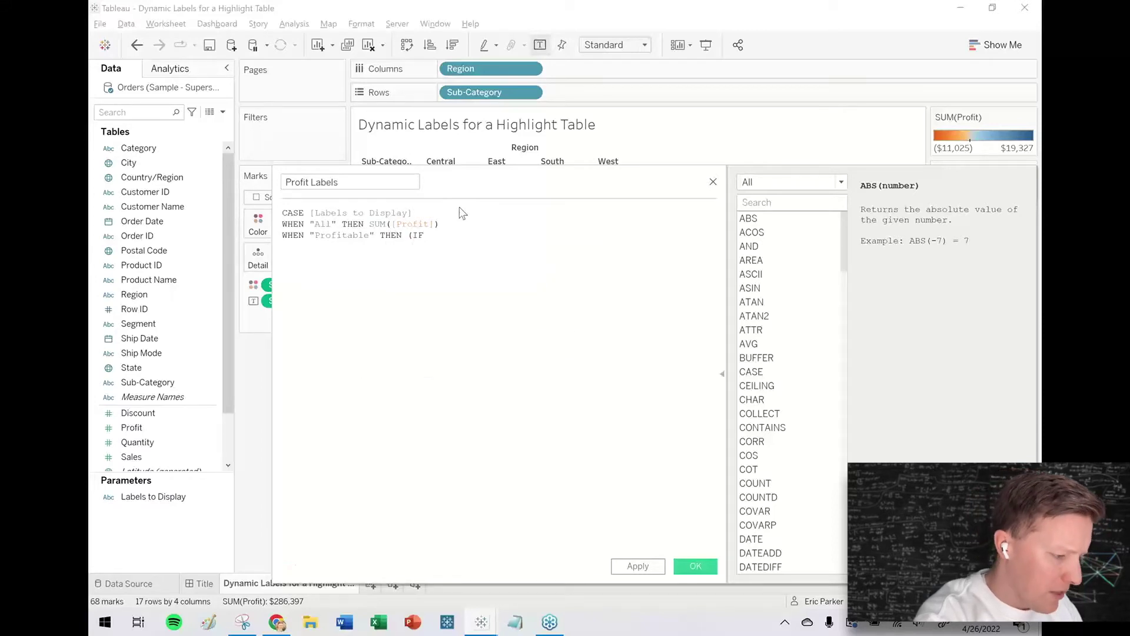
type(" SUM([Profit])")
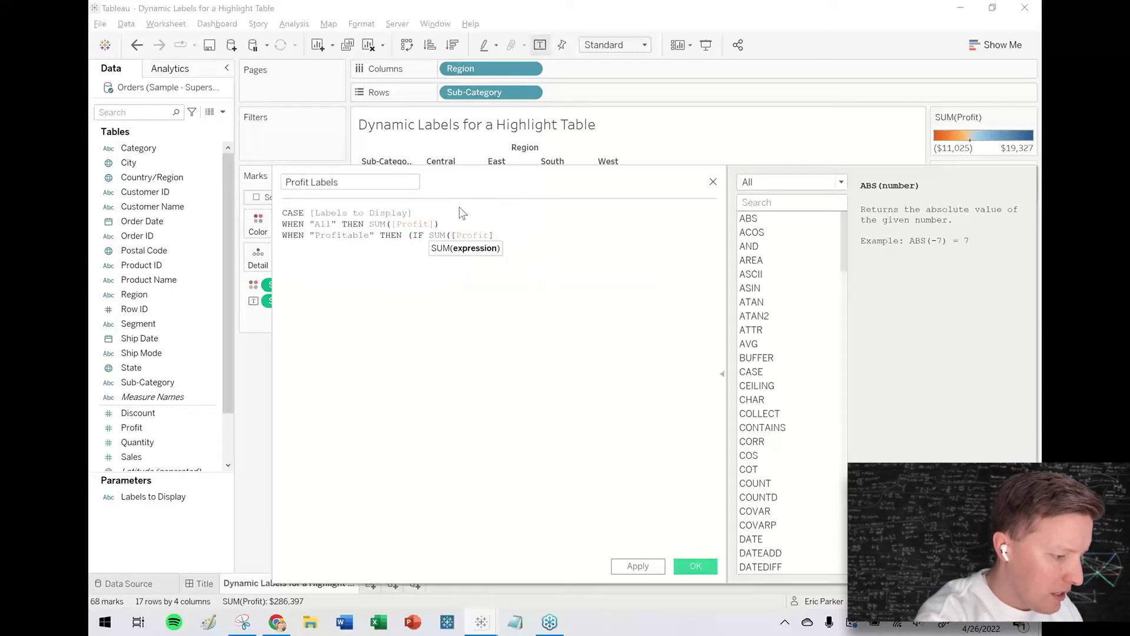
type(" > 0 ")
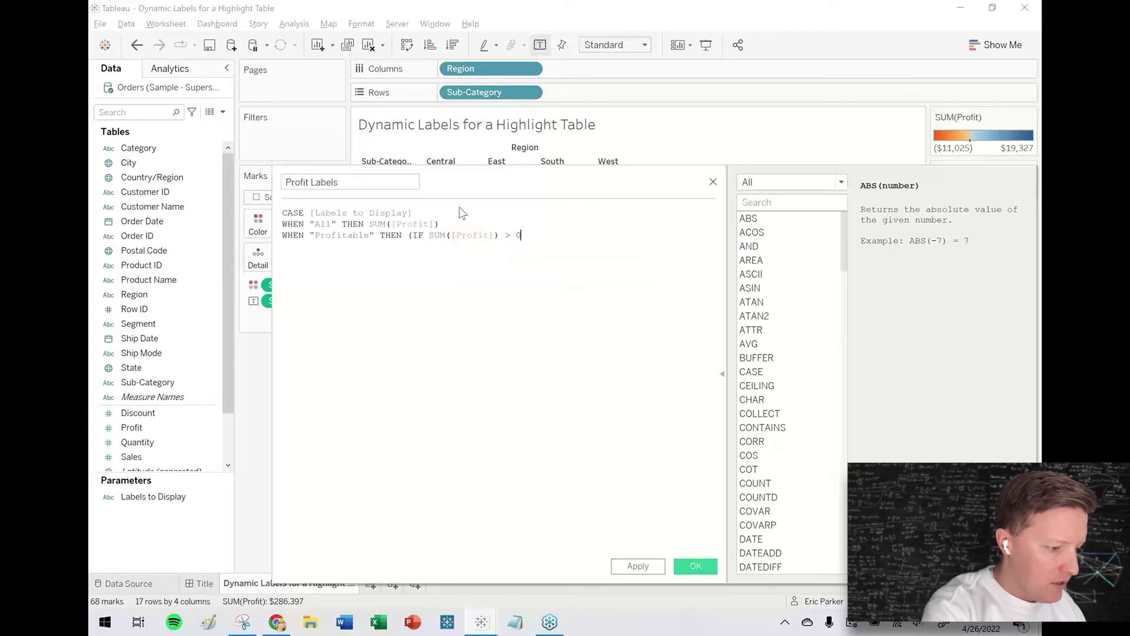
type("THEN SUM(")
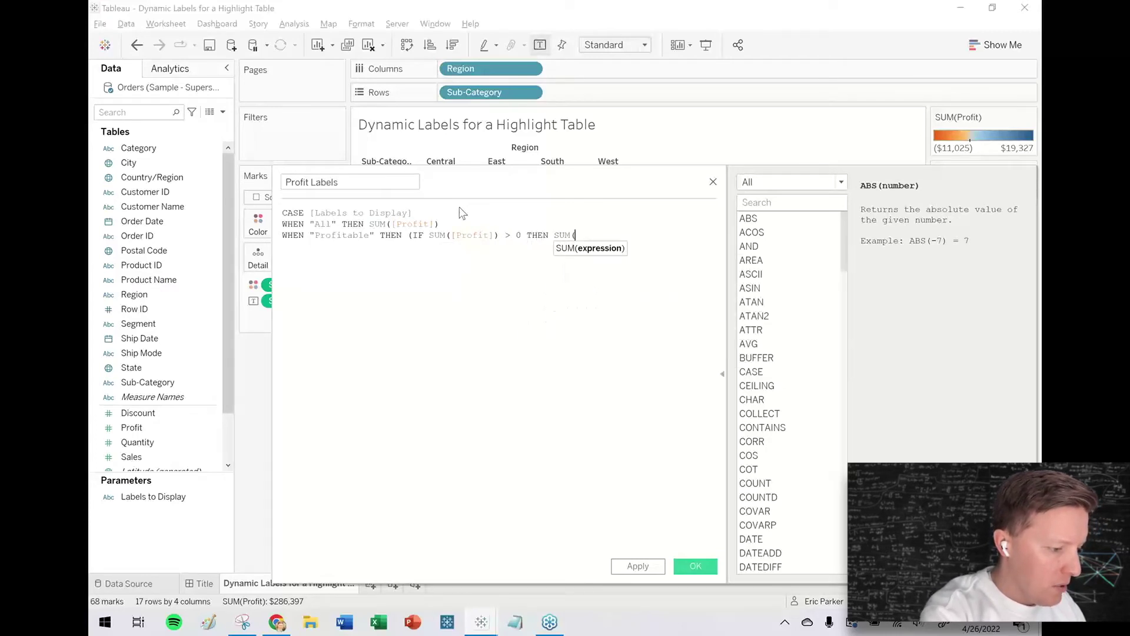
type("[Profit]) END) ")
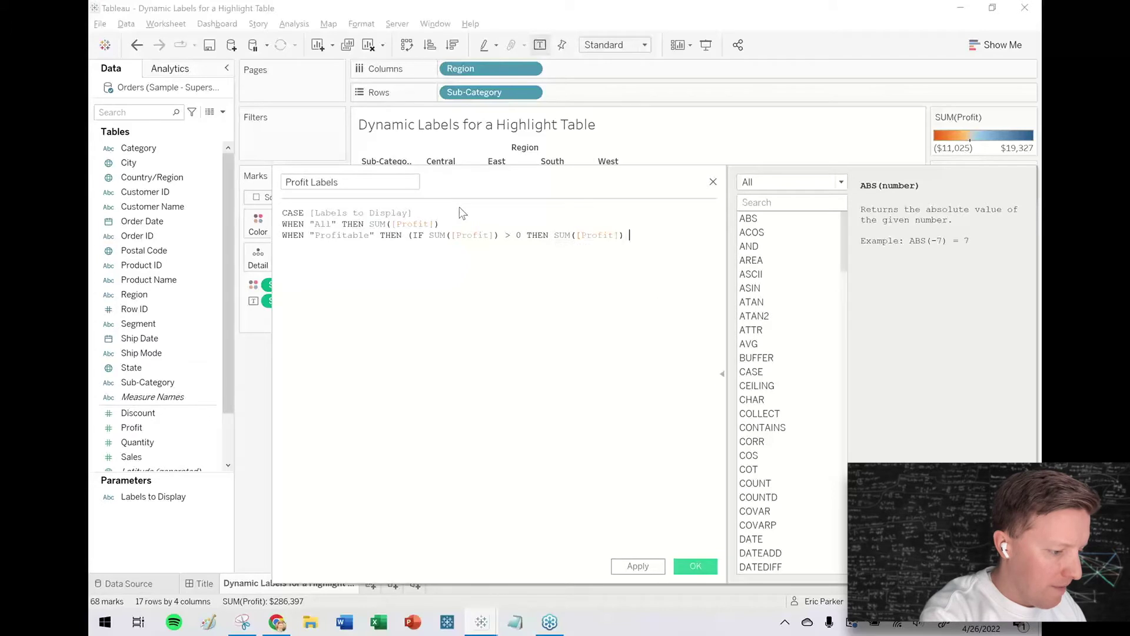
type("END")
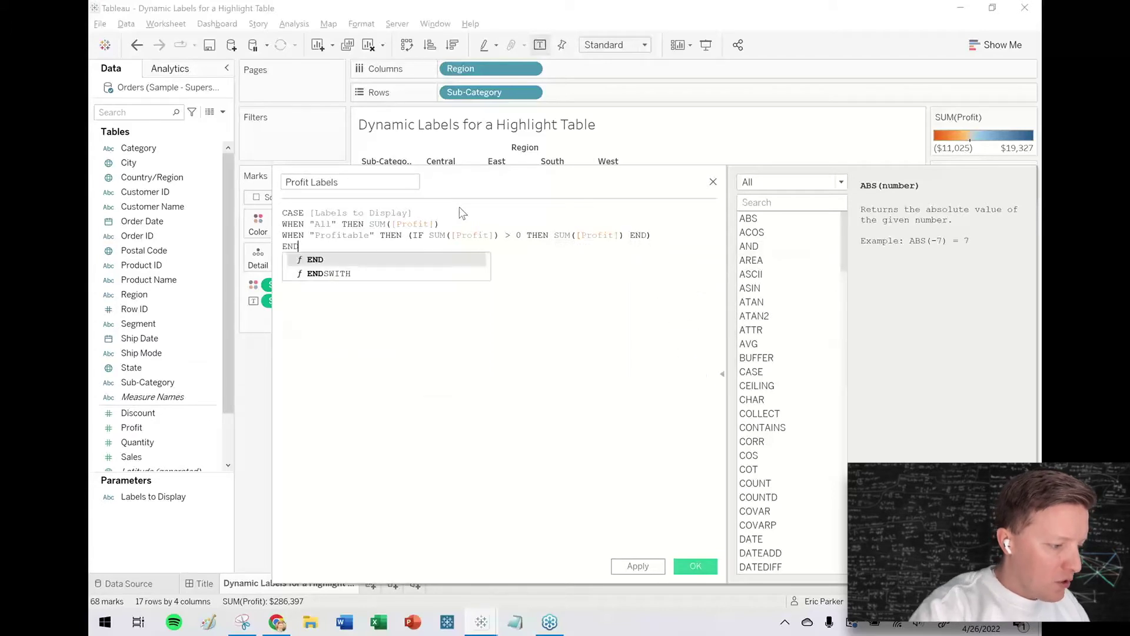
- Fix the Profitable line's END) and closing END so Profit Labels reports as valid
left_click(518, 264)
left_click_drag(524, 194, 475, 149)
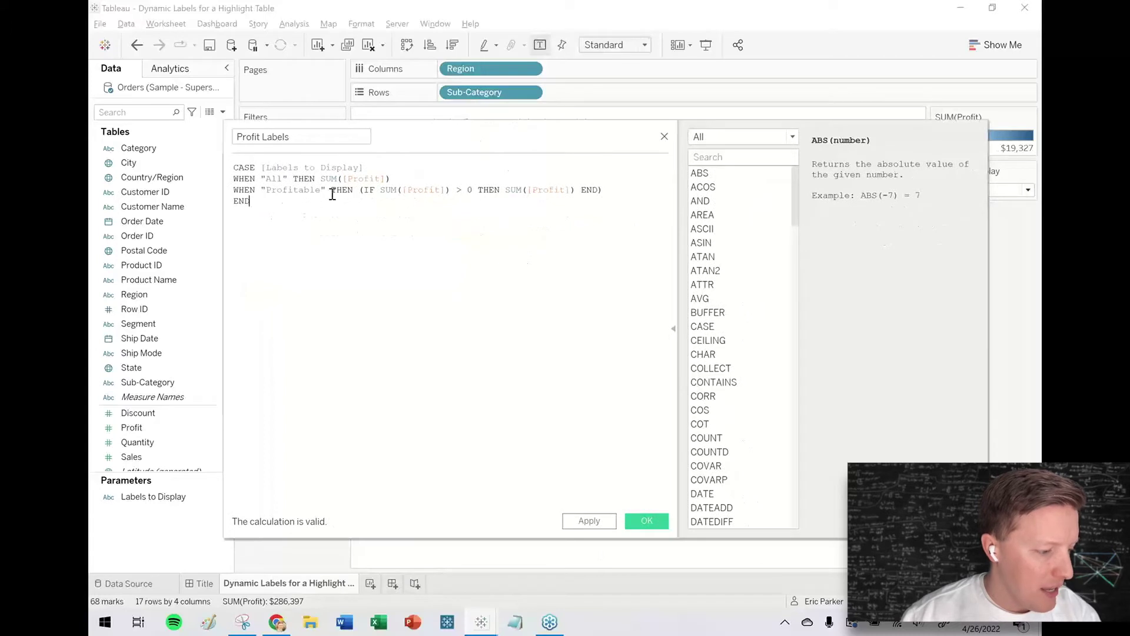
left_click(615, 188)
key("BackSpace")
left_click(599, 258)
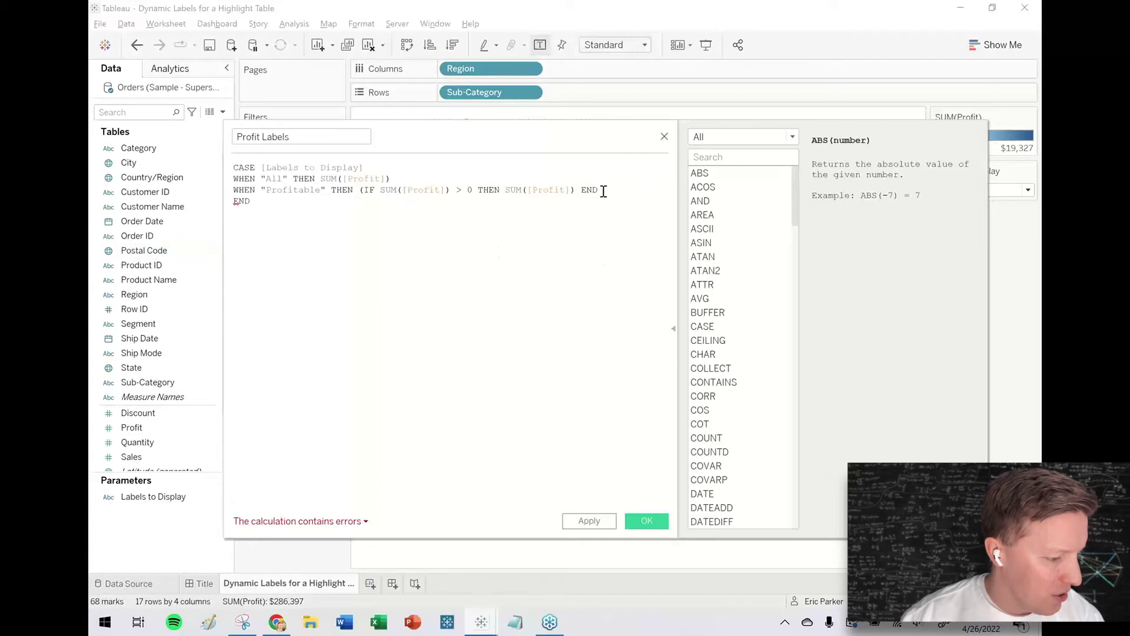
left_click(361, 517)
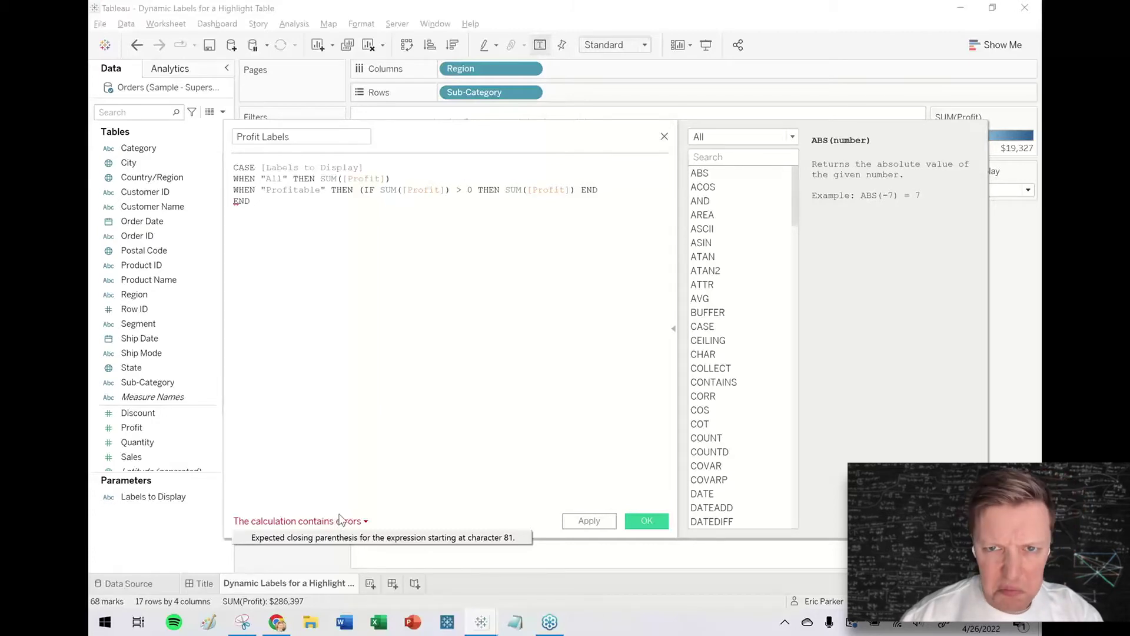
left_click(612, 195)
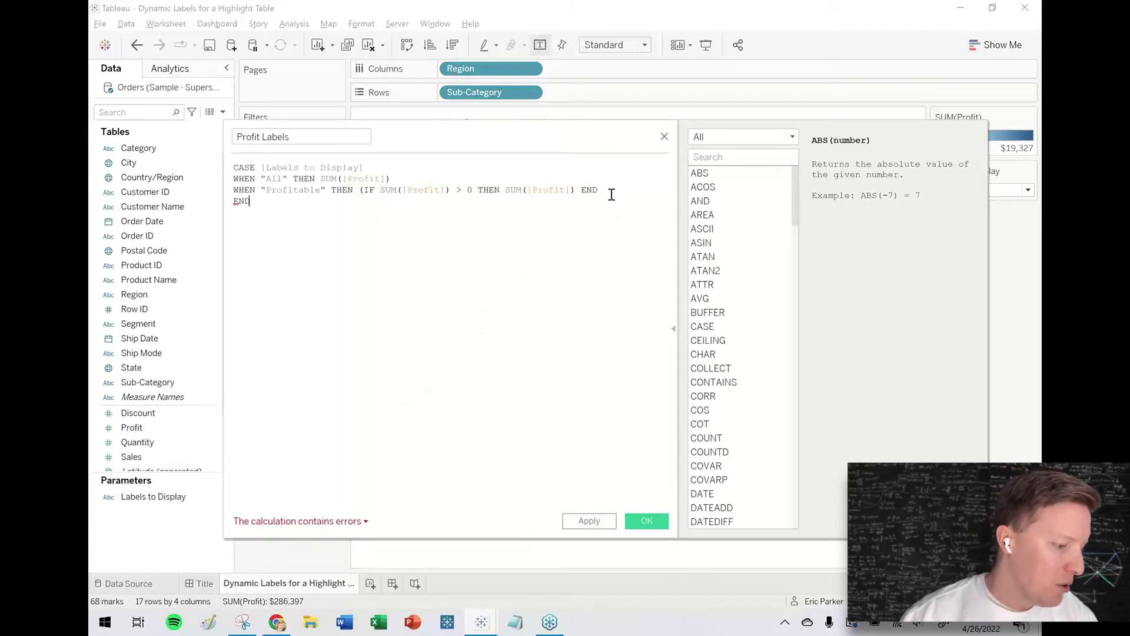
type(")")
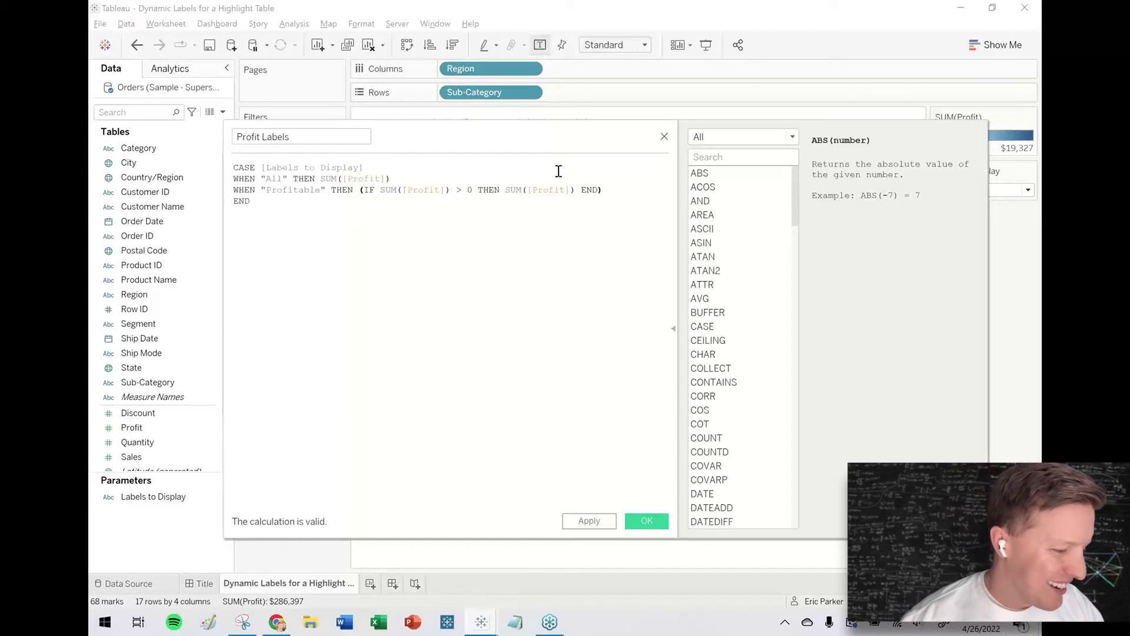
left_click_drag(587, 131, 659, 141)
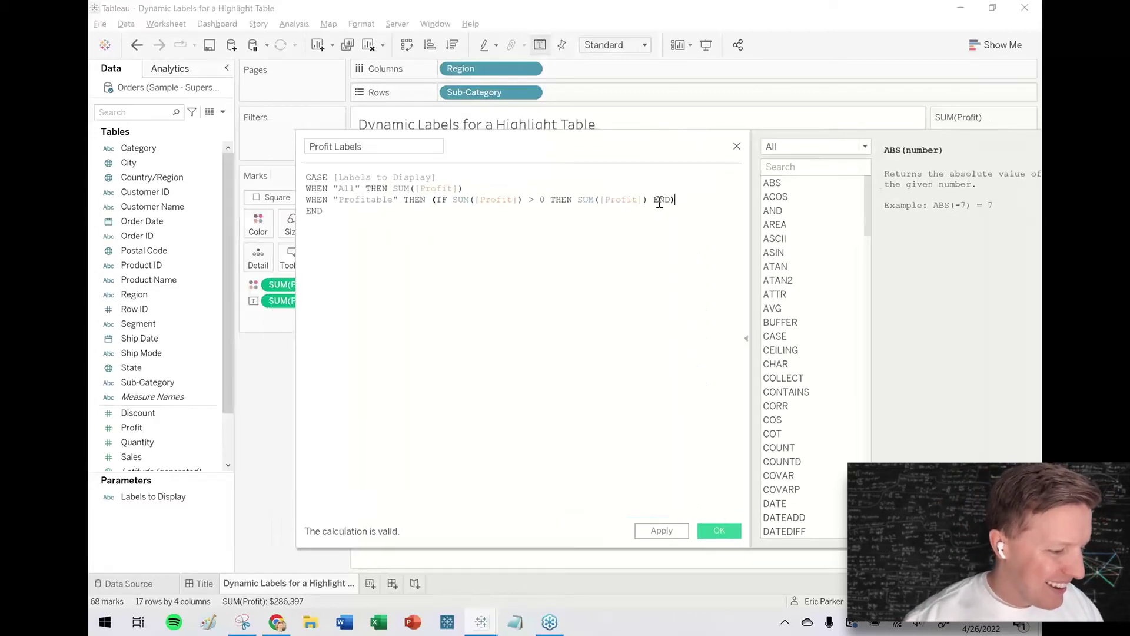
- Add an Unprofitable case returning SUM([Profit]) only when profit is <= 0
key("Return")
type("WHEN \"")
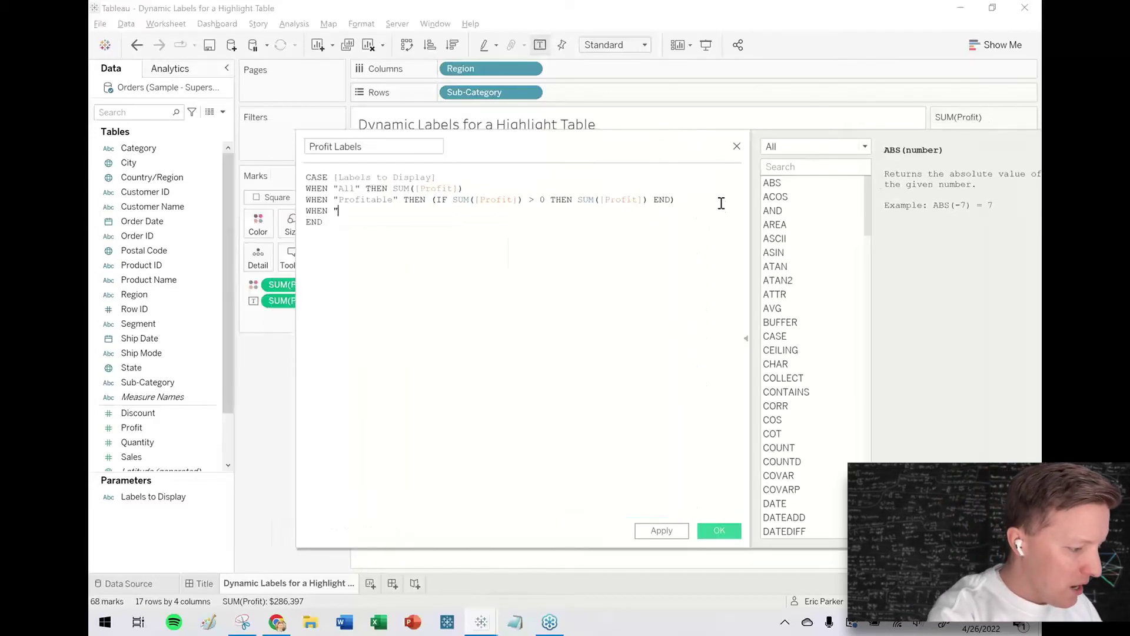
type("Unrpfi")
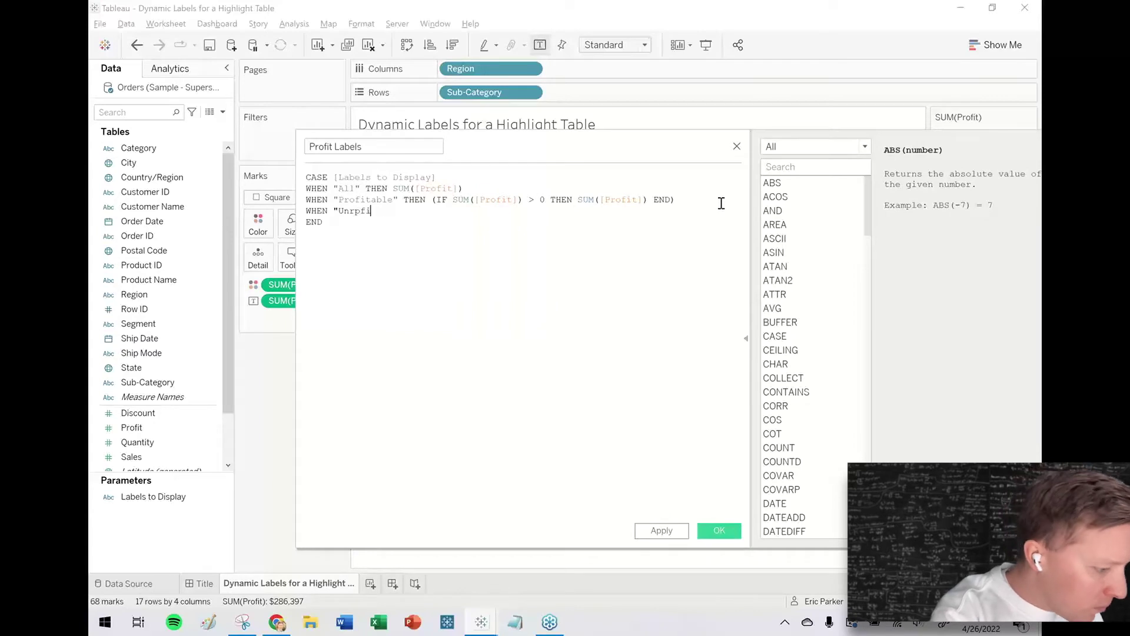
type("tiofitable\" THEN")
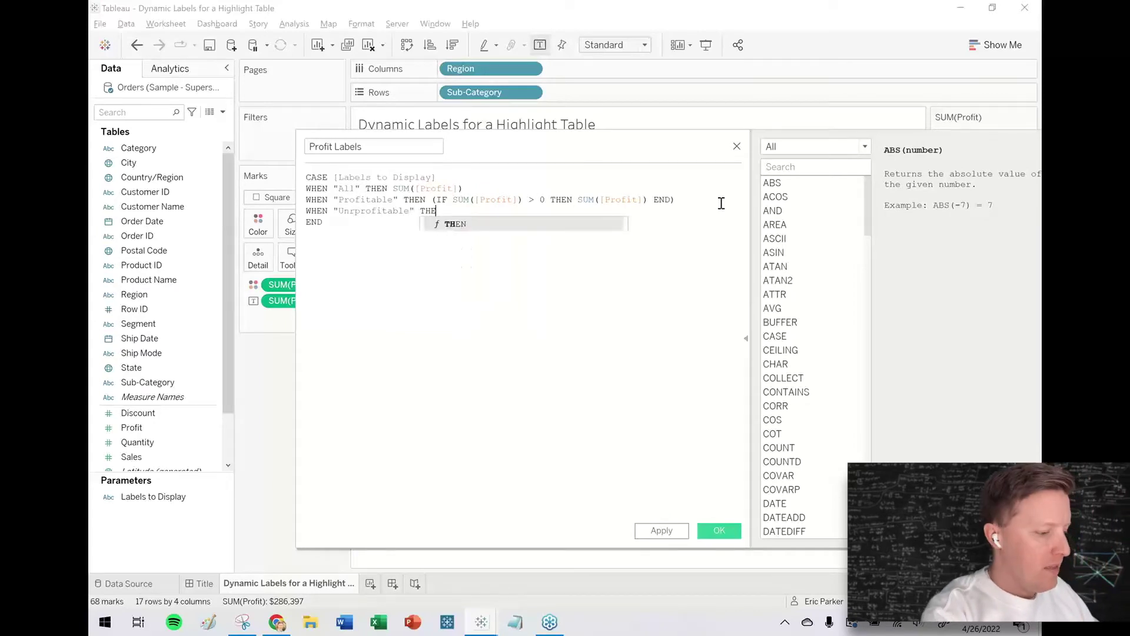
left_click_drag(434, 200, 681, 200)
key("ctrl+c")
left_click(551, 213)
key("ctrl+v")
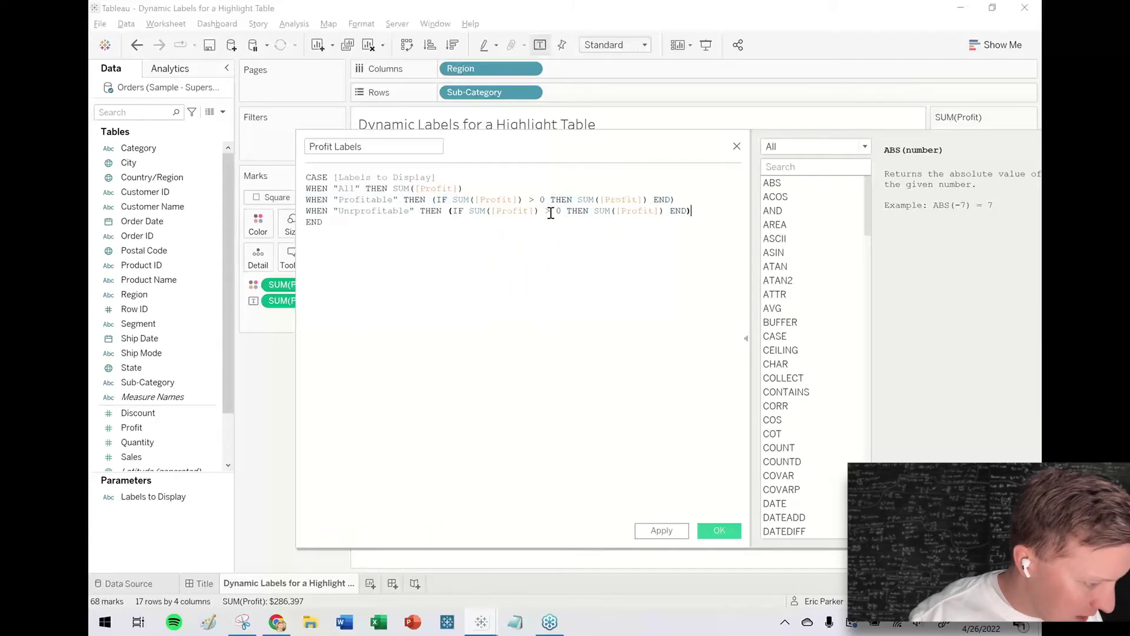
left_click(551, 211)
key("BackSpace")
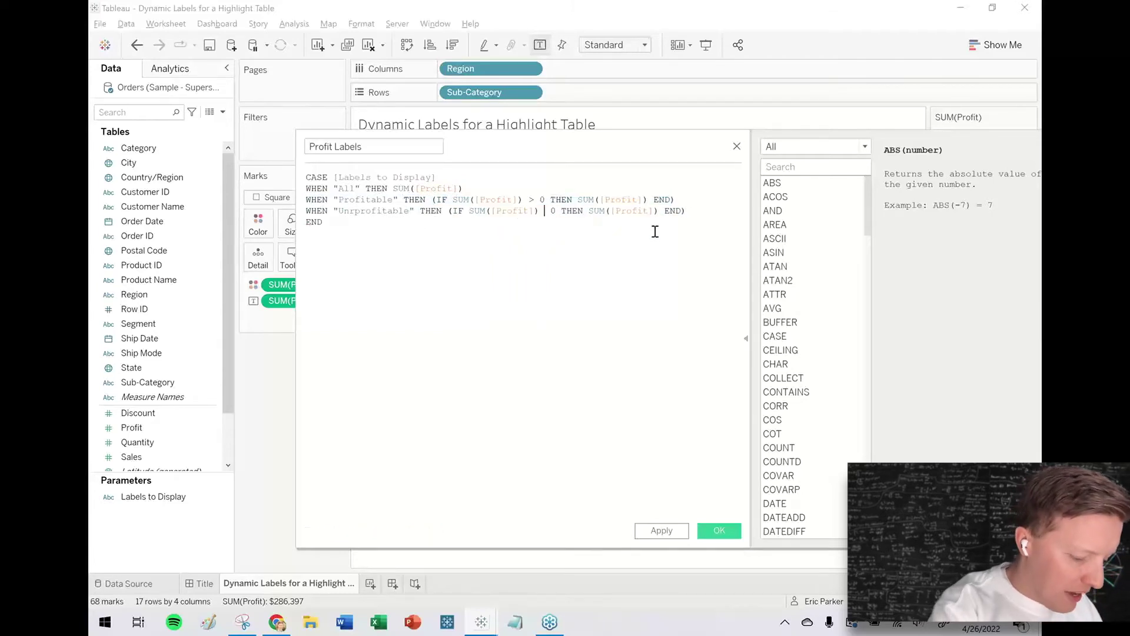
type("<=")
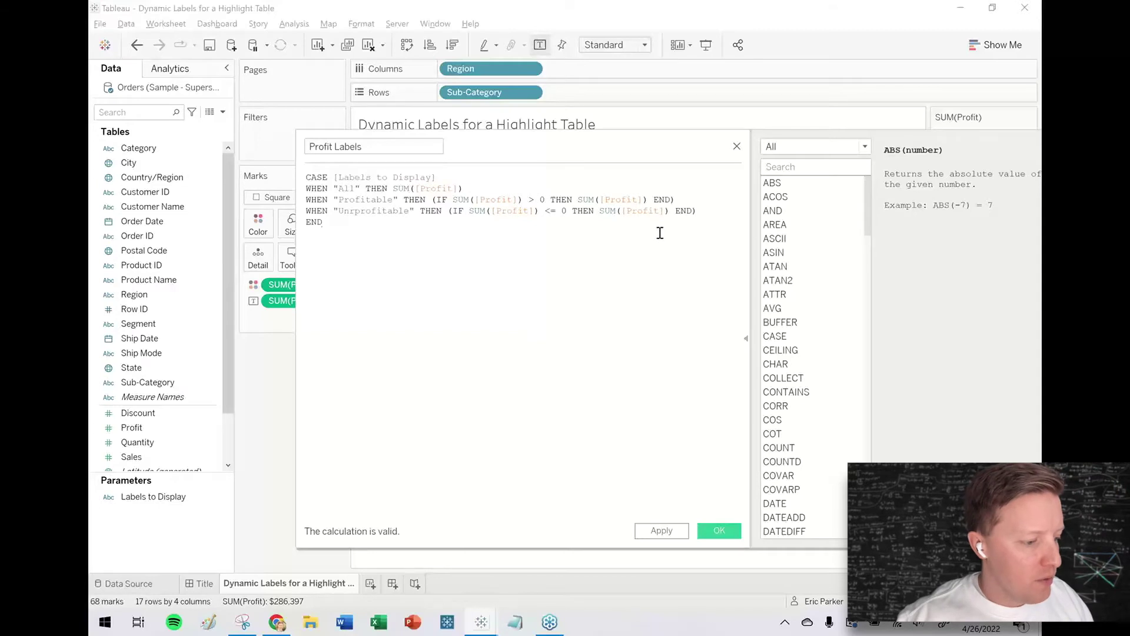
- Add a Top 5 case returning profit where RANK(SUM([Profit])) <= 5
left_click(725, 213)
key("Return")
type("WHEN \"Top")
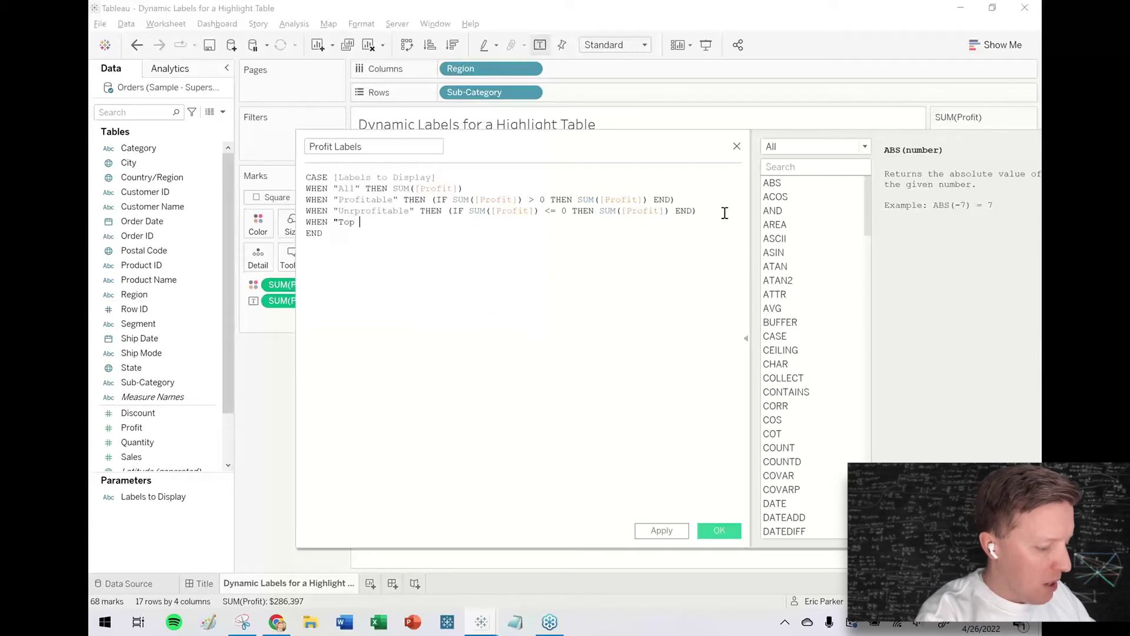
type(" 5\" THEN")
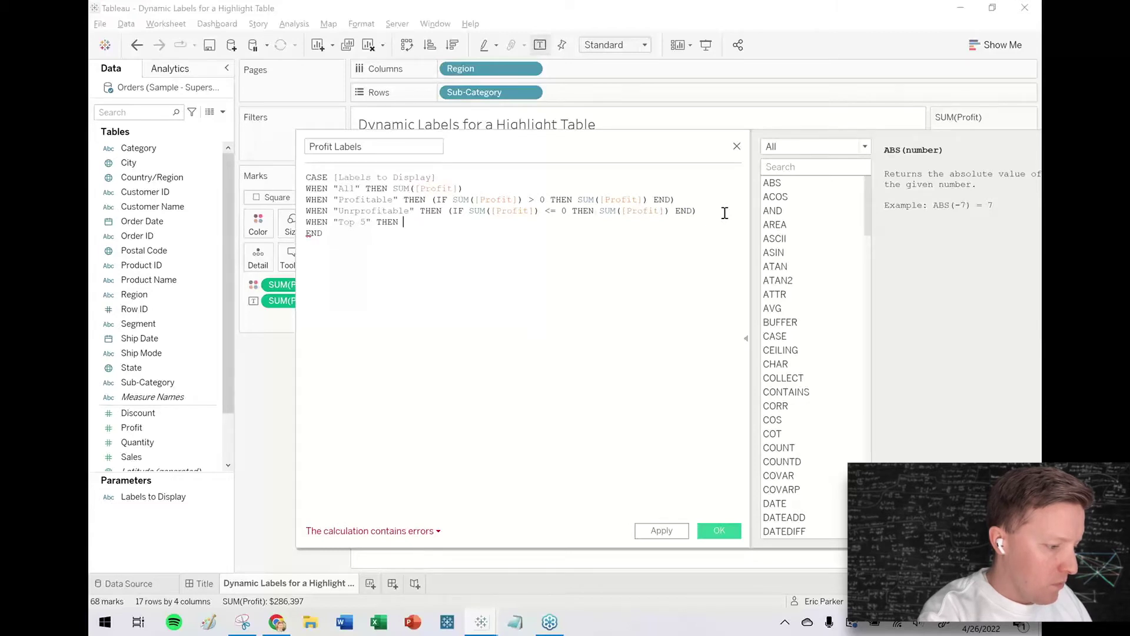
type(" (IF ")
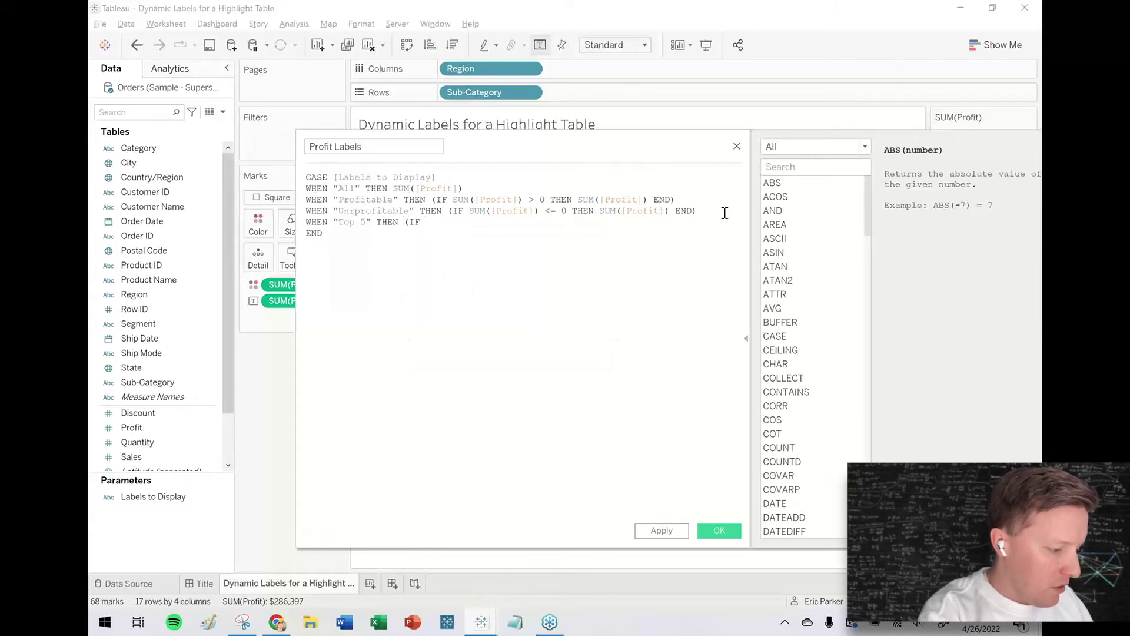
type("RANK(SU")
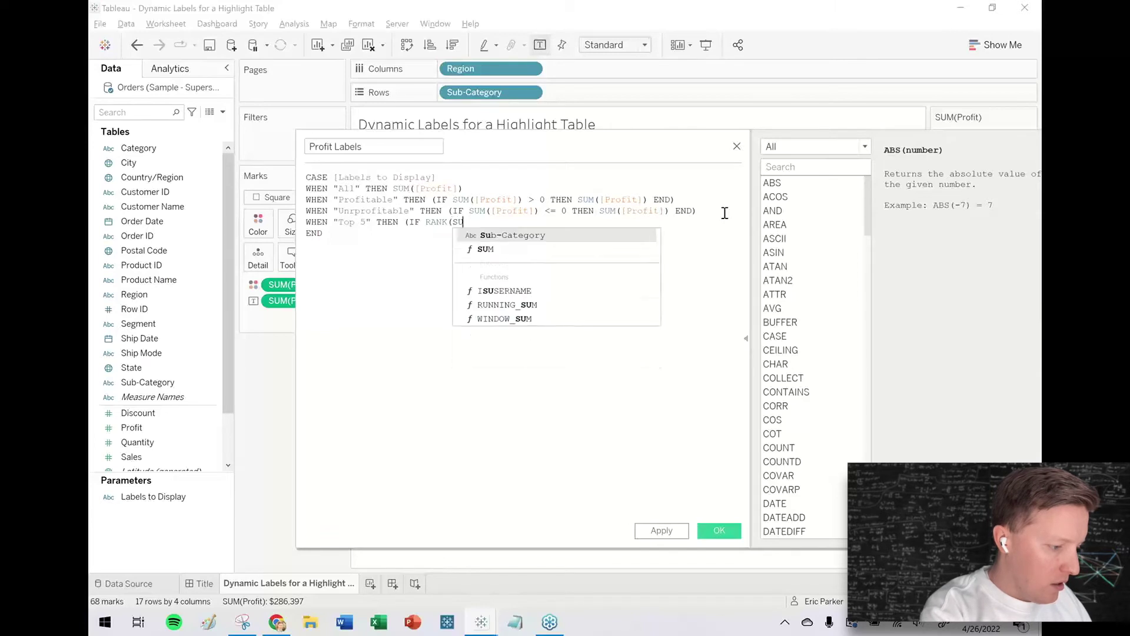
type("M([Profit])")
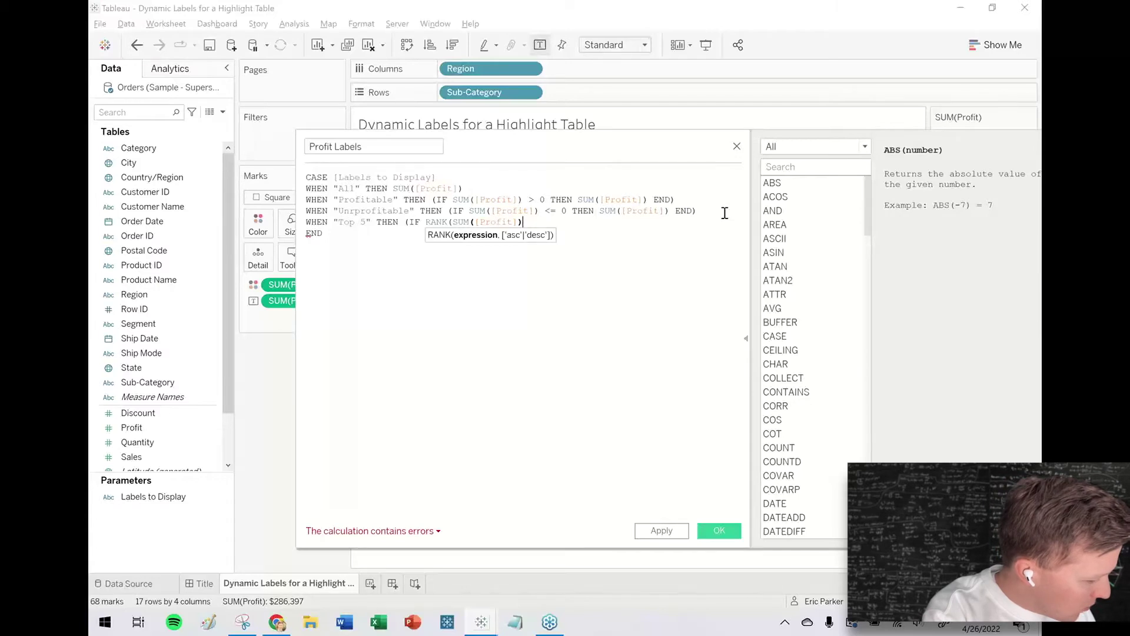
type(")")
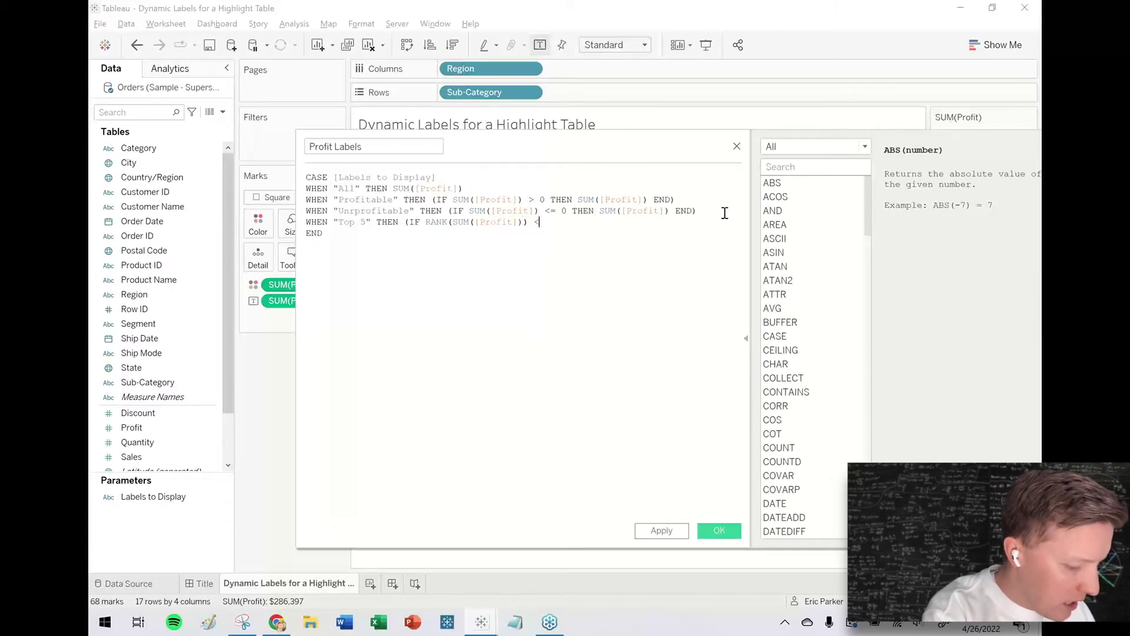
type(" <= 5 T")
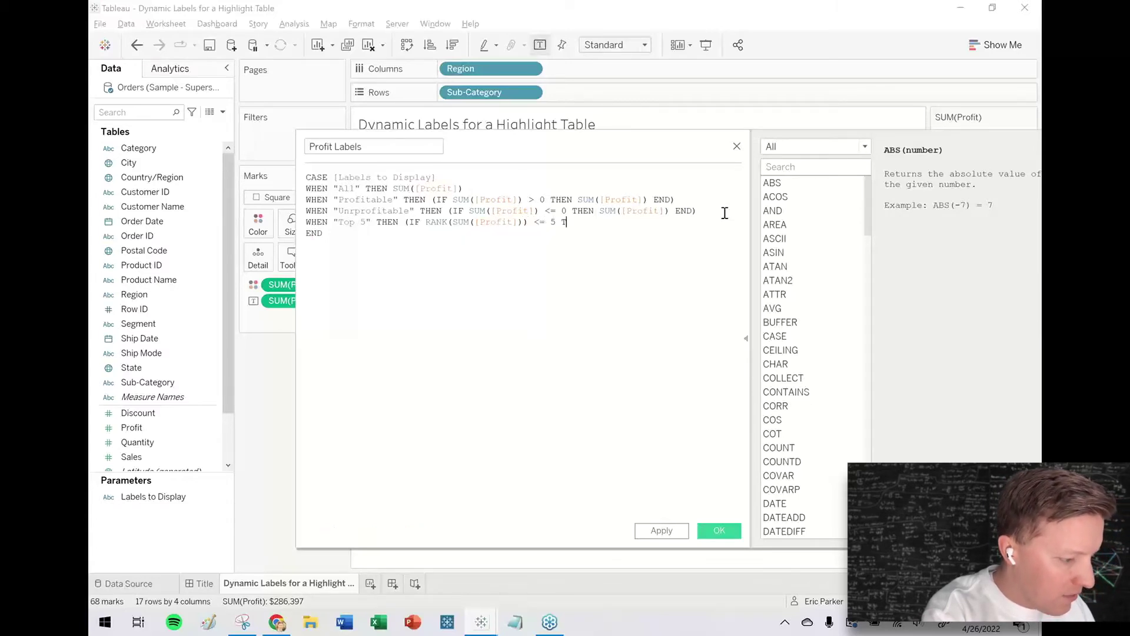
type("HEN SUM(p")
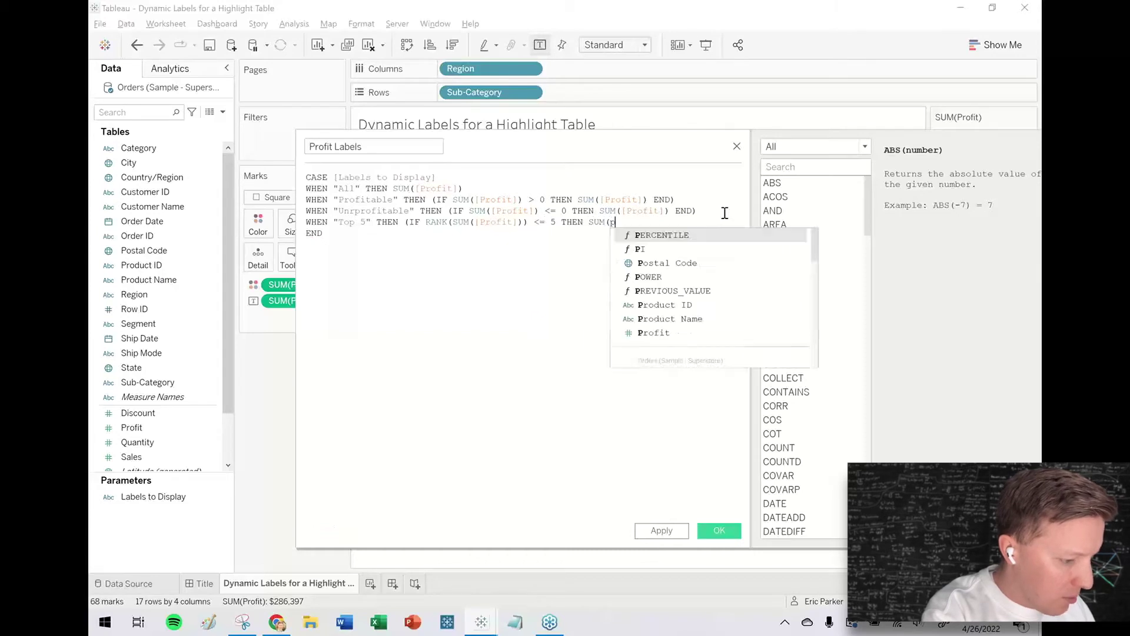
type("rof")
key("Return")
type(") END)")
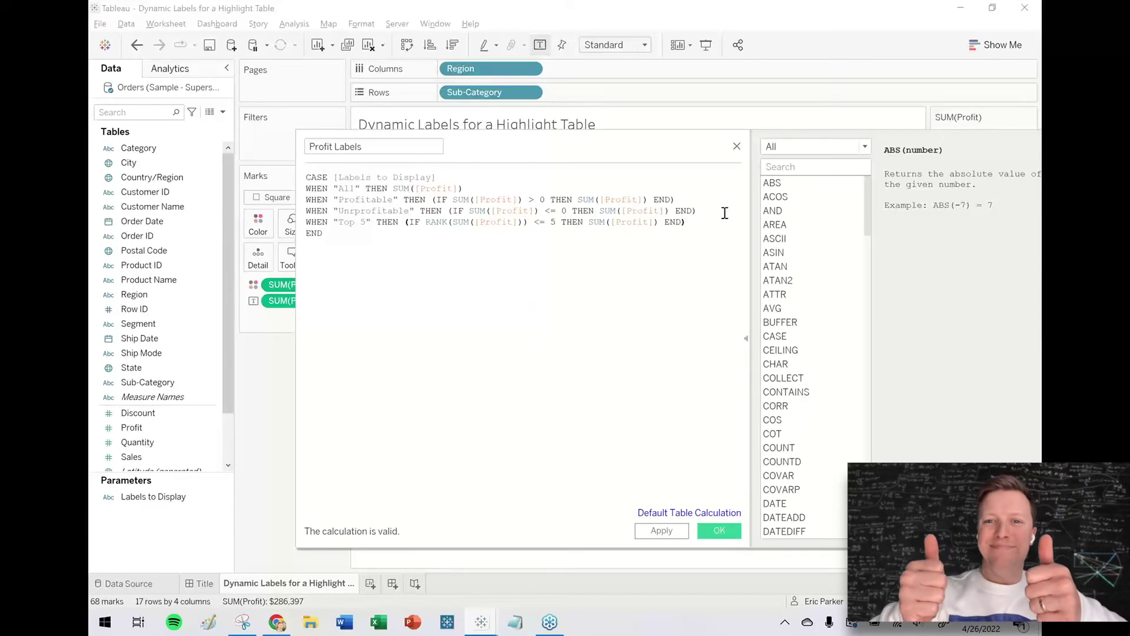
left_click_drag(533, 223, 555, 228)
left_click(536, 241)
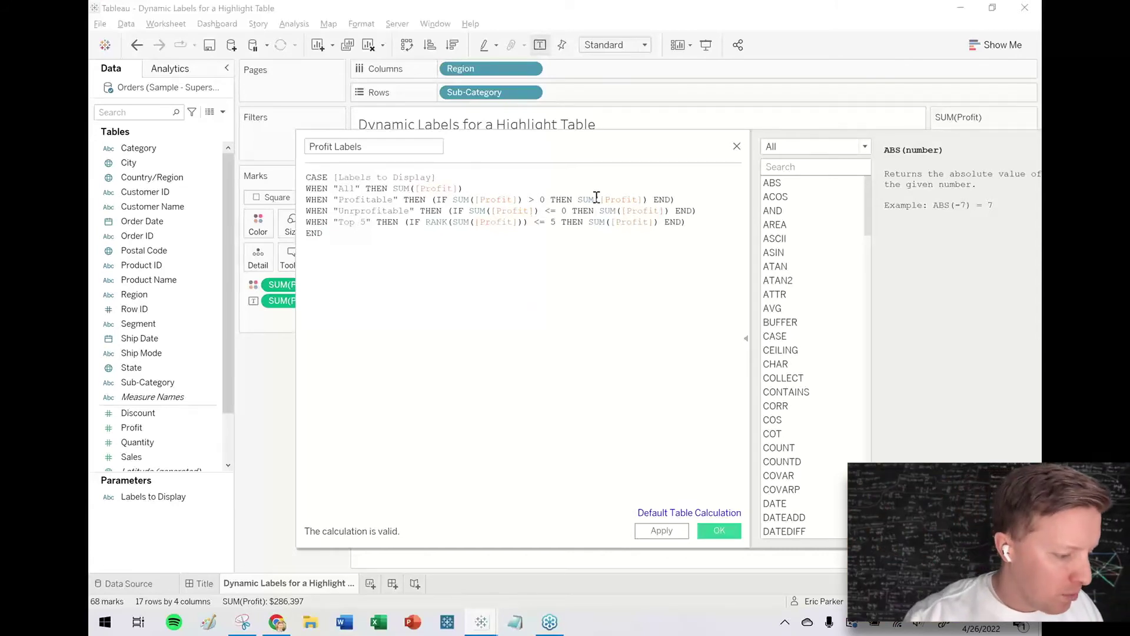
- Duplicate the Top 5 line as a Bottom 5 case using RANK(SUM([Profit]),'asc')
left_click_drag(687, 222, 307, 227)
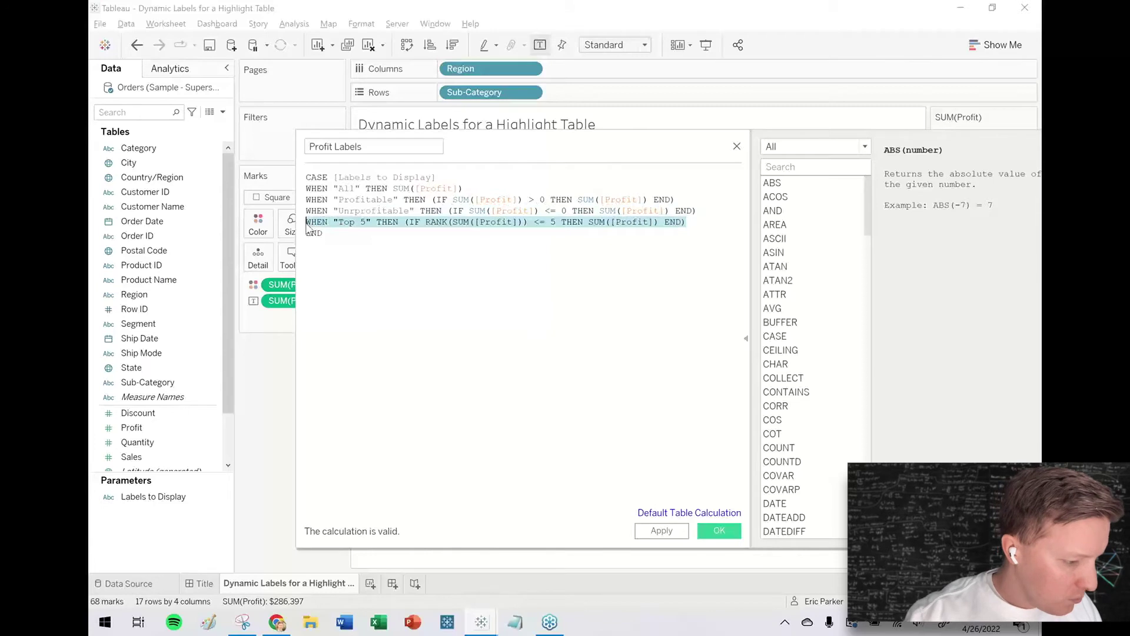
key("ctrl+c")
key("End")
key("Return")
key("ctrl+v")
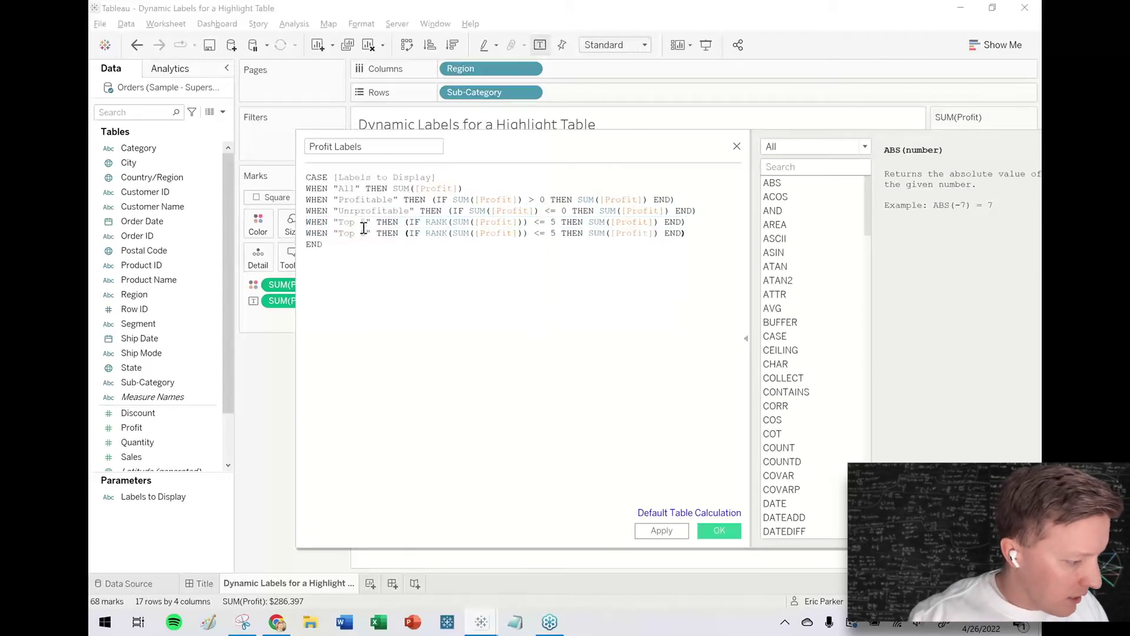
double_click(343, 230)
type("Bottom")
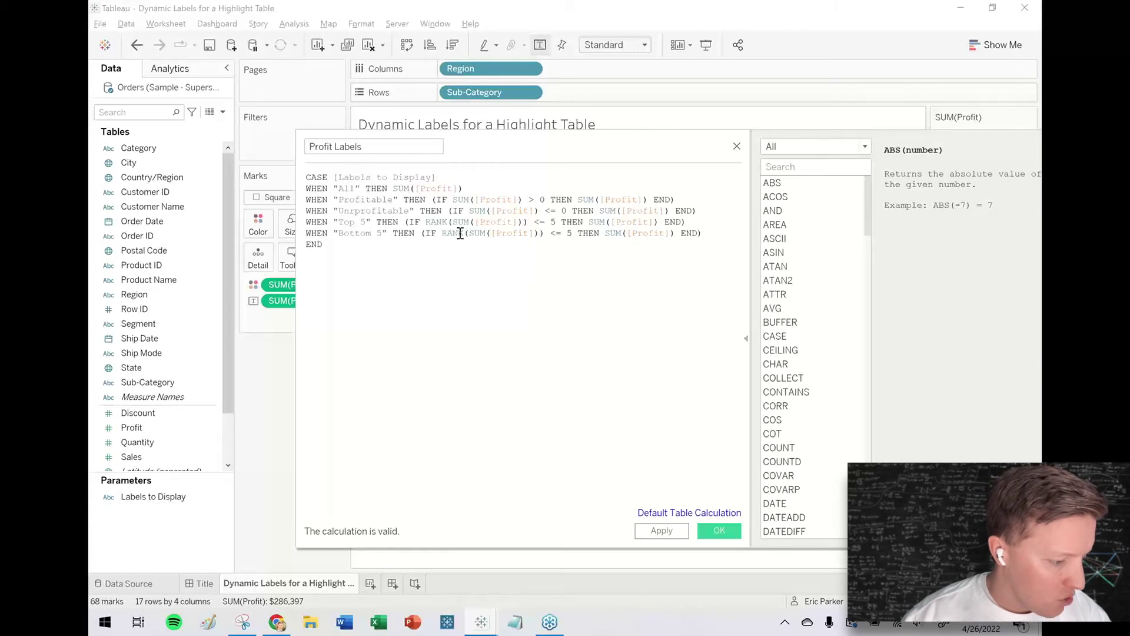
left_click(541, 234)
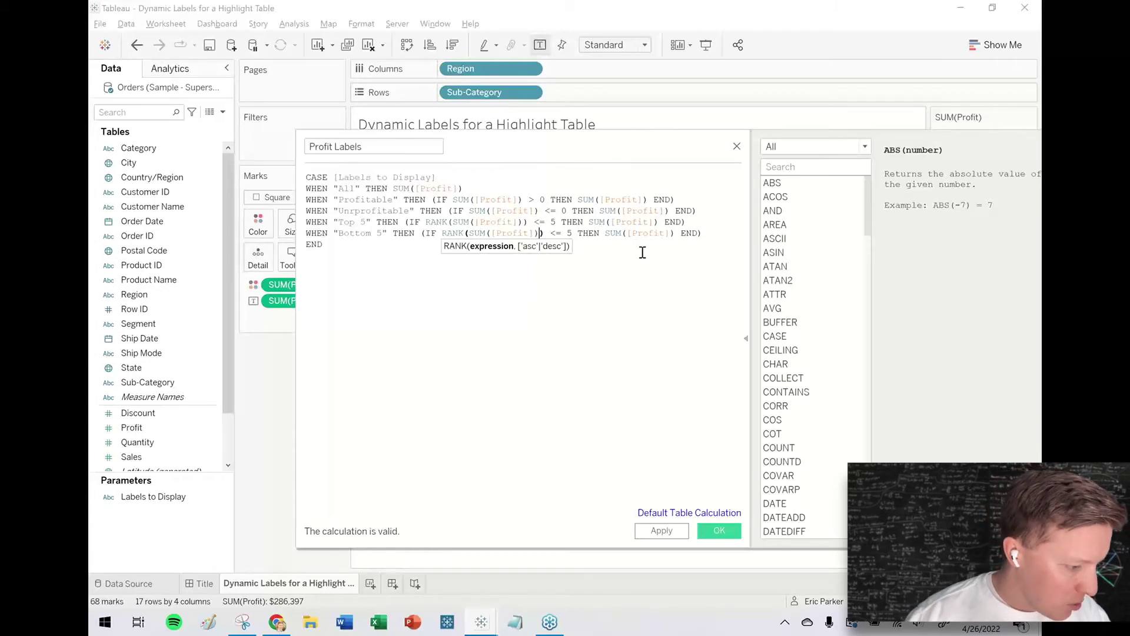
type(",'asc'")
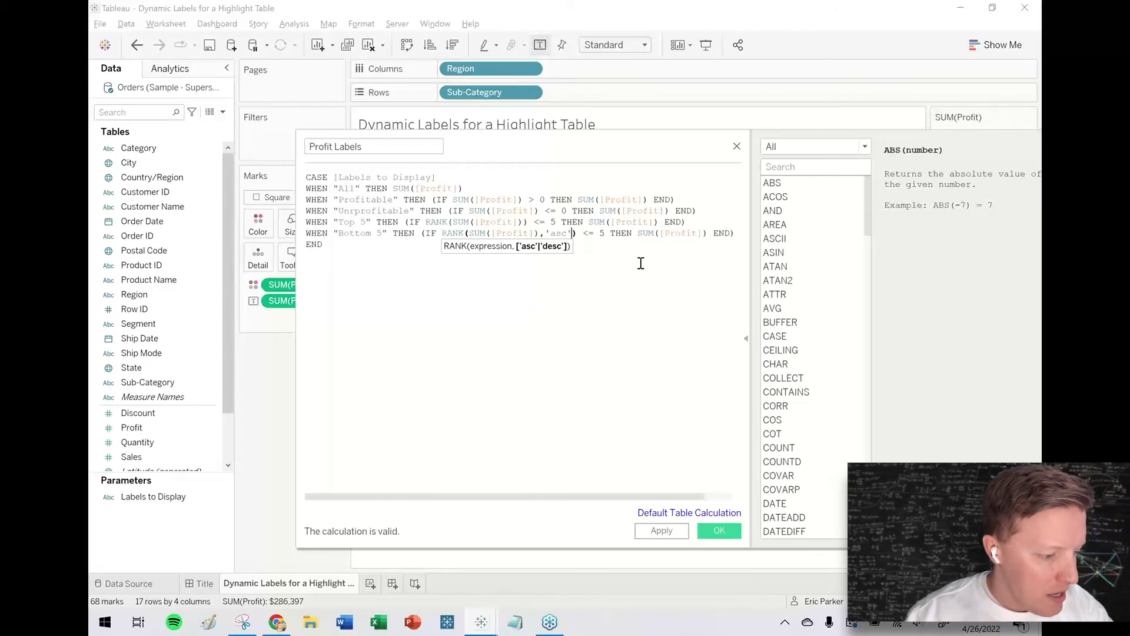
- Replace the final END with a WHEN "None" THEN NULL case
left_click(643, 264)
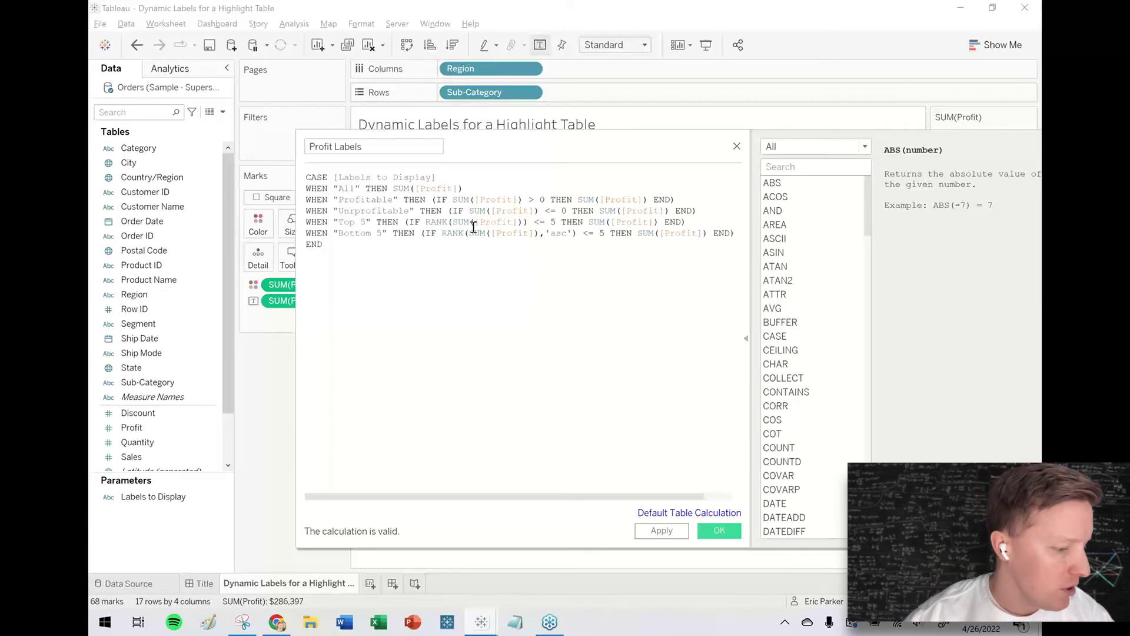
key("BackSpace")
key("BackSpace")
key("BackSpace")
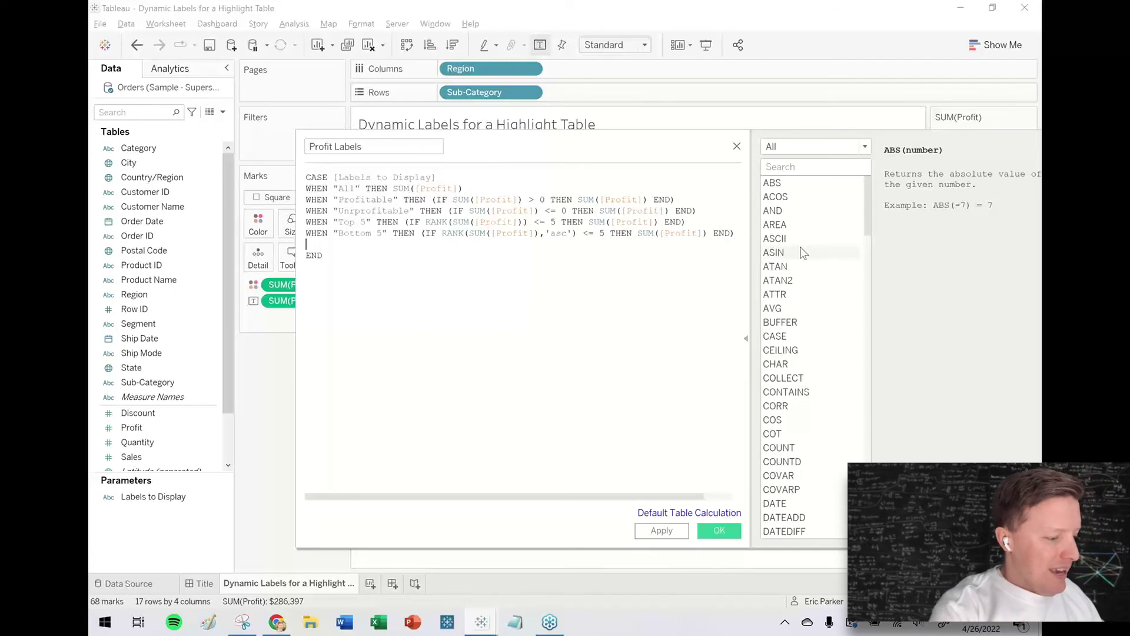
type("WHEN \"None")
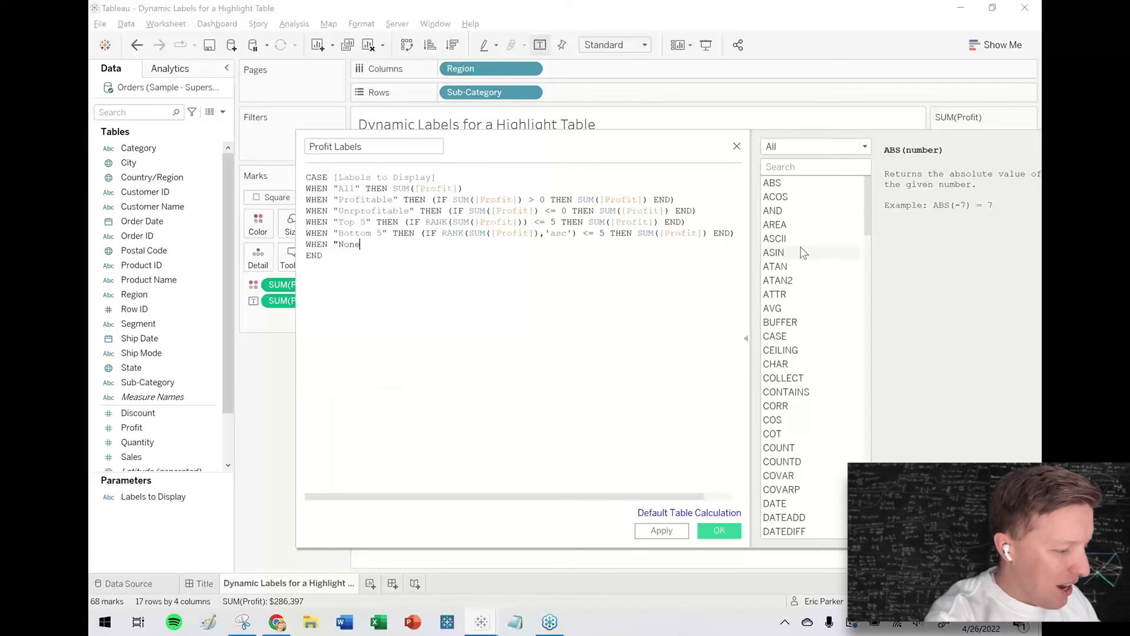
type("\" THEN NULL")
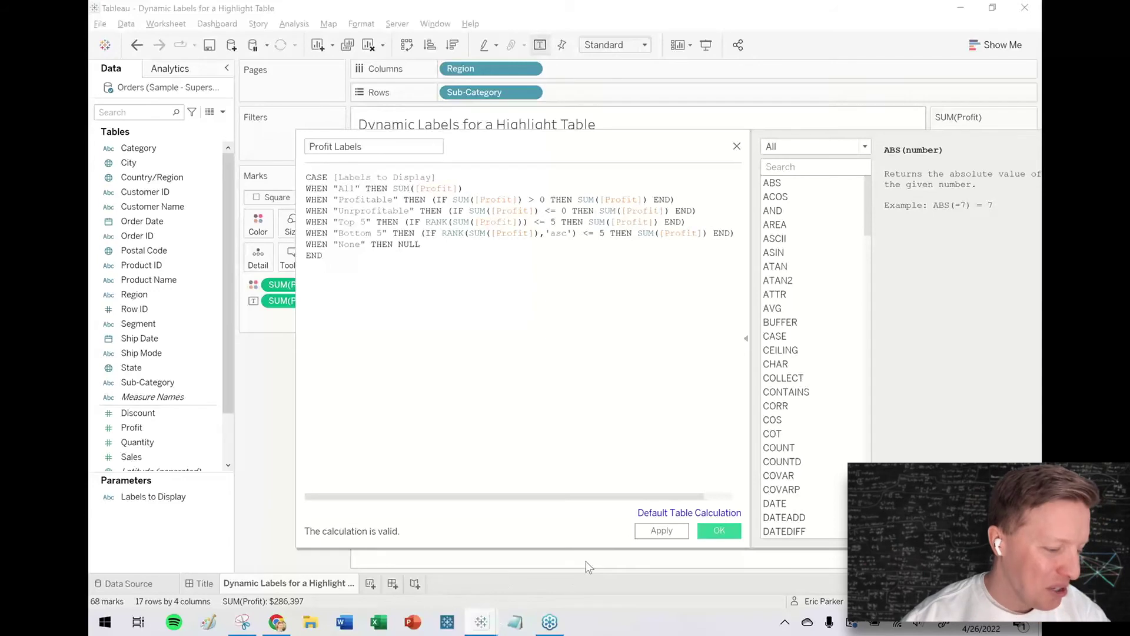
- Use the saved Profit Labels calculation as the cell labels and test Profitable and Unprofitable
left_click(719, 531)
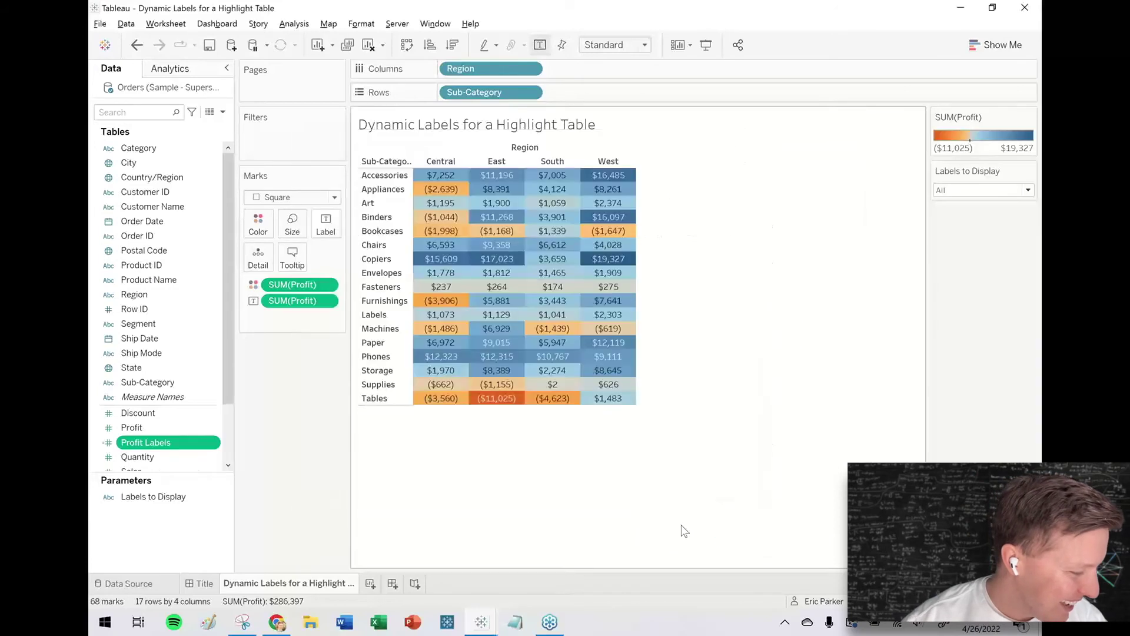
left_click_drag(138, 448, 286, 303)
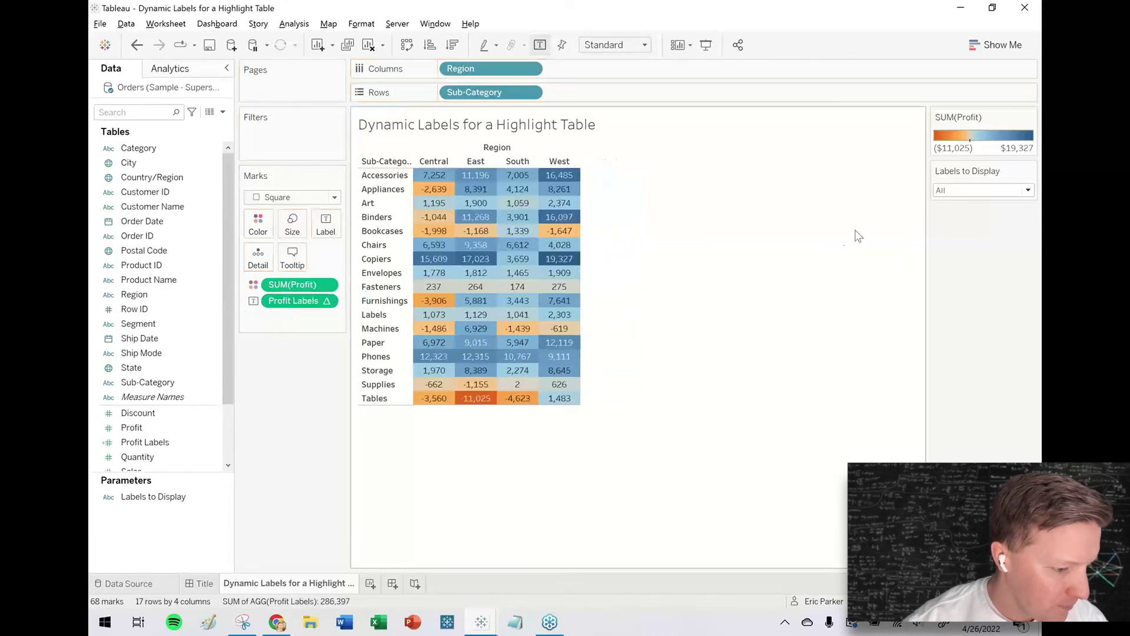
left_click(962, 187)
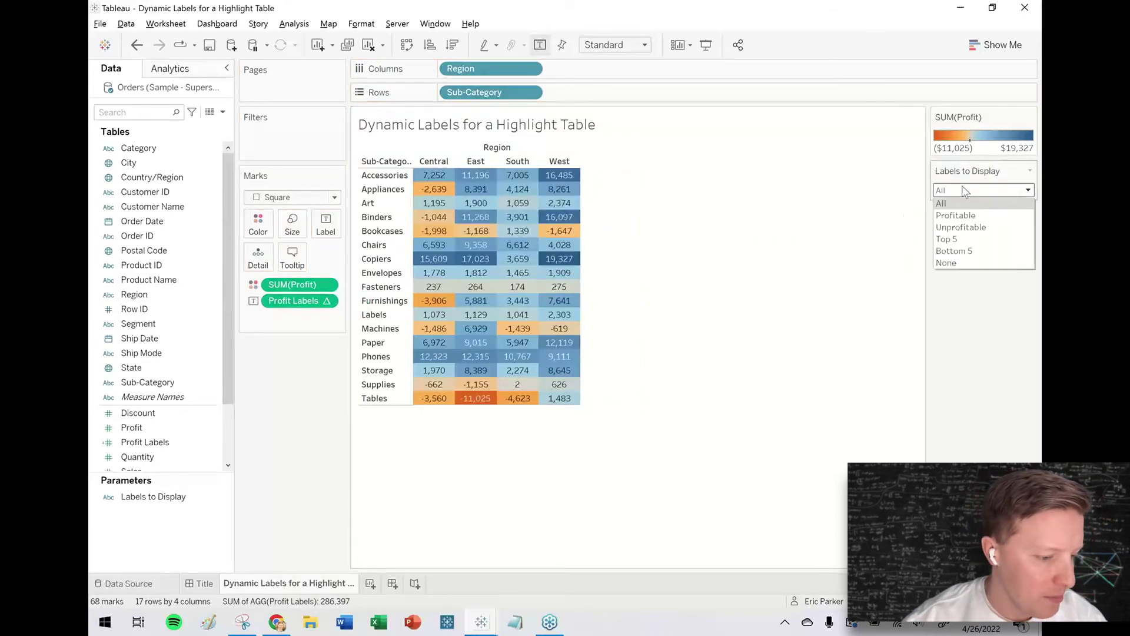
left_click(955, 215)
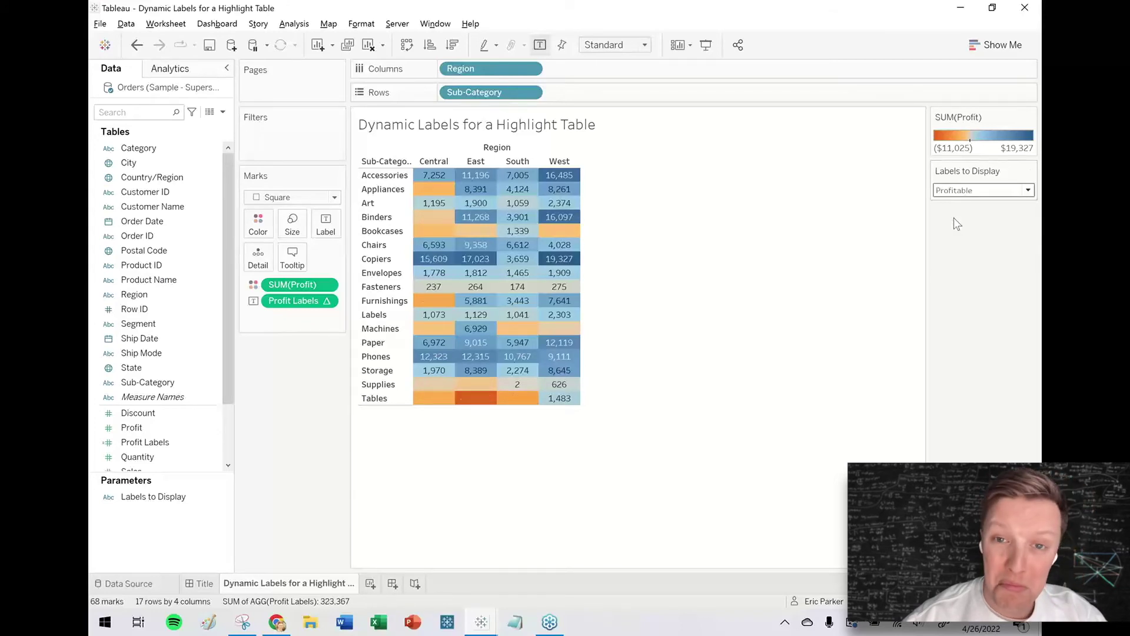
left_click(978, 189)
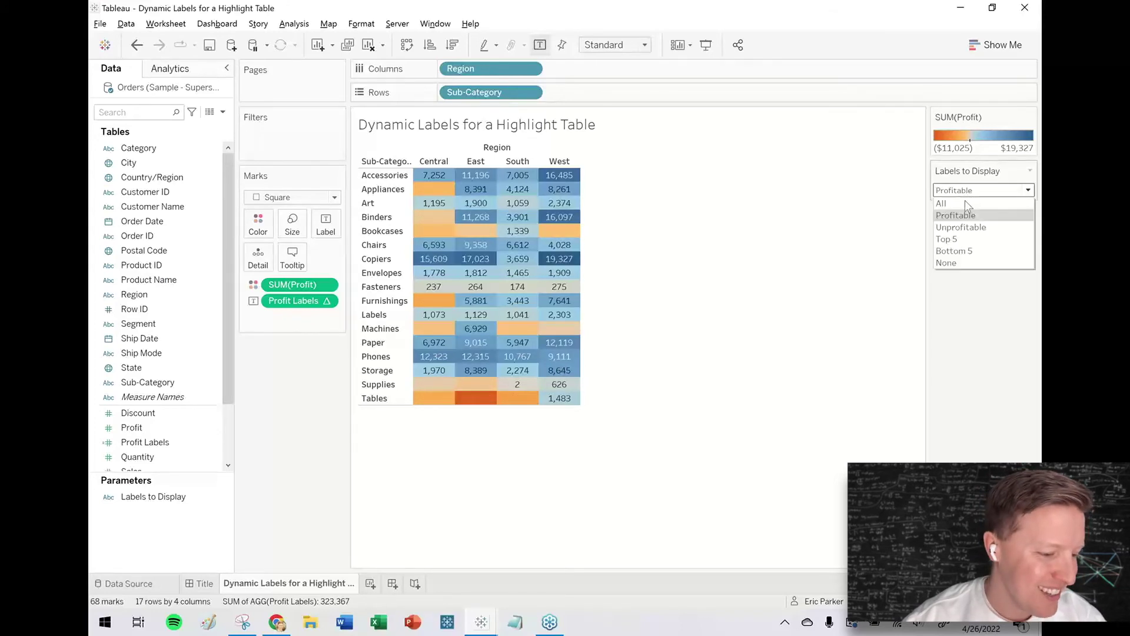
left_click(960, 227)
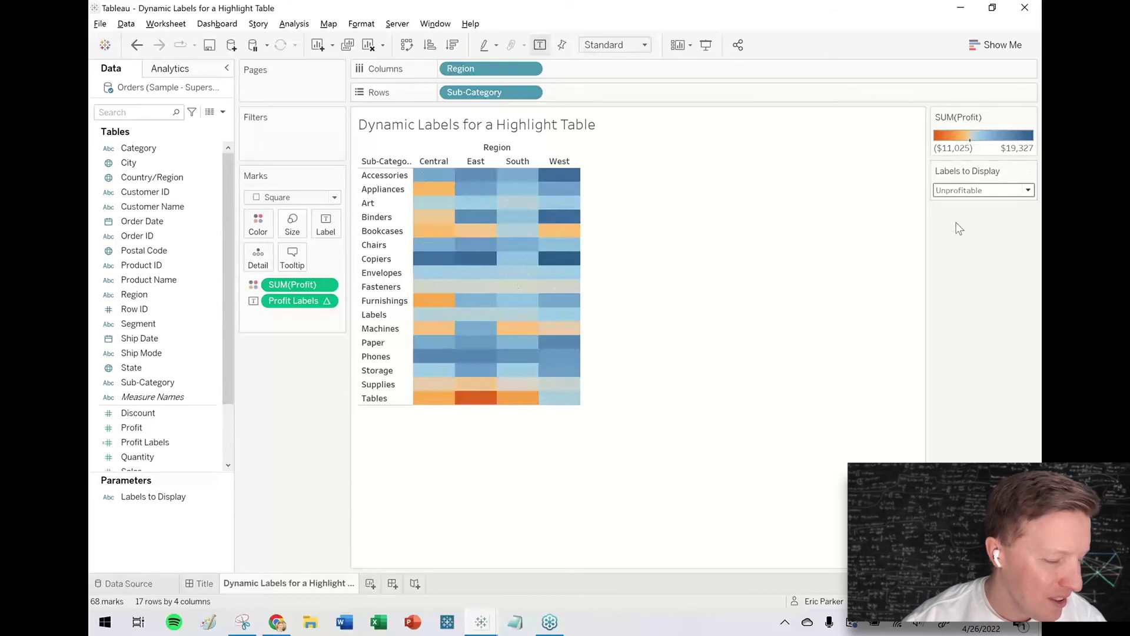
- Test the Top 5, Bottom 5 and None options of Labels to Display
left_click(956, 193)
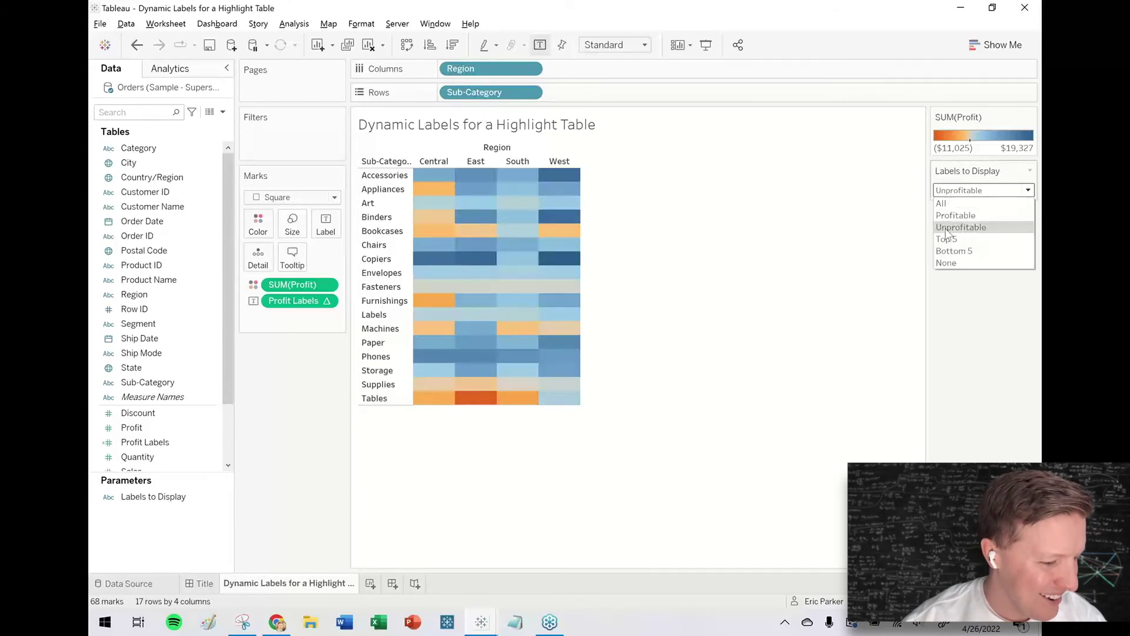
left_click(948, 240)
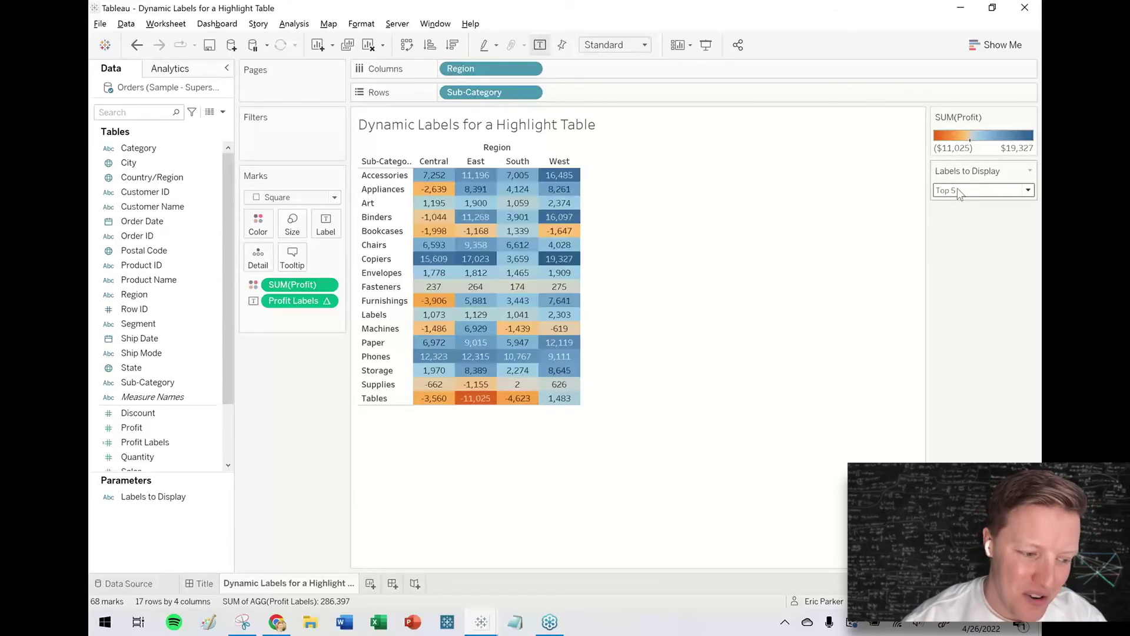
left_click(958, 190)
left_click(945, 254)
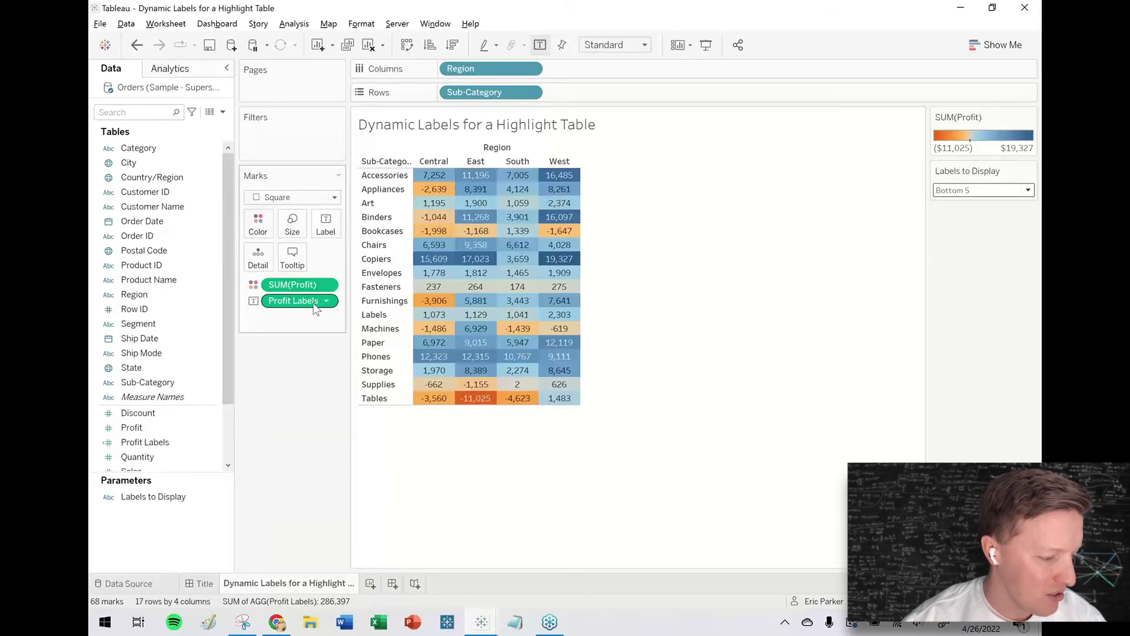
left_click(948, 189)
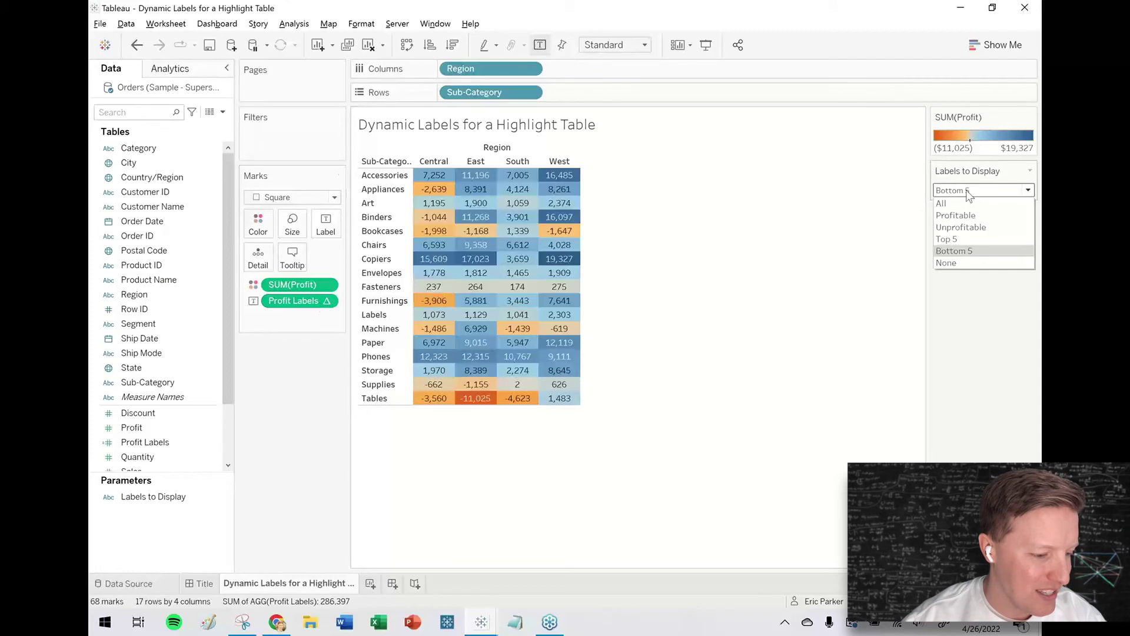
left_click(958, 263)
left_click(979, 192)
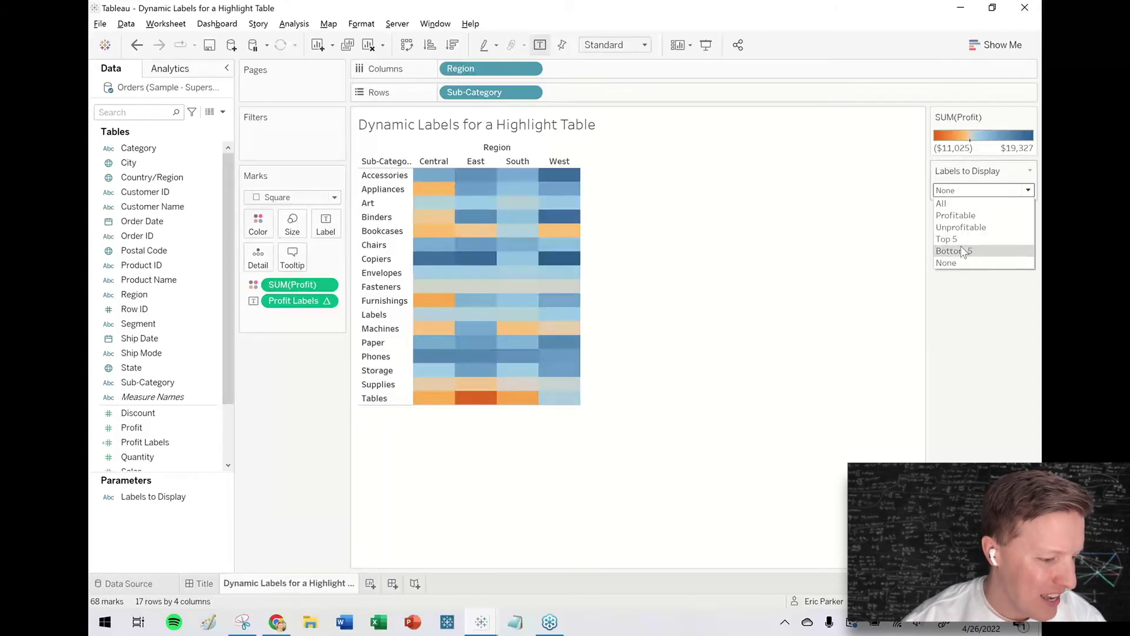
left_click(966, 262)
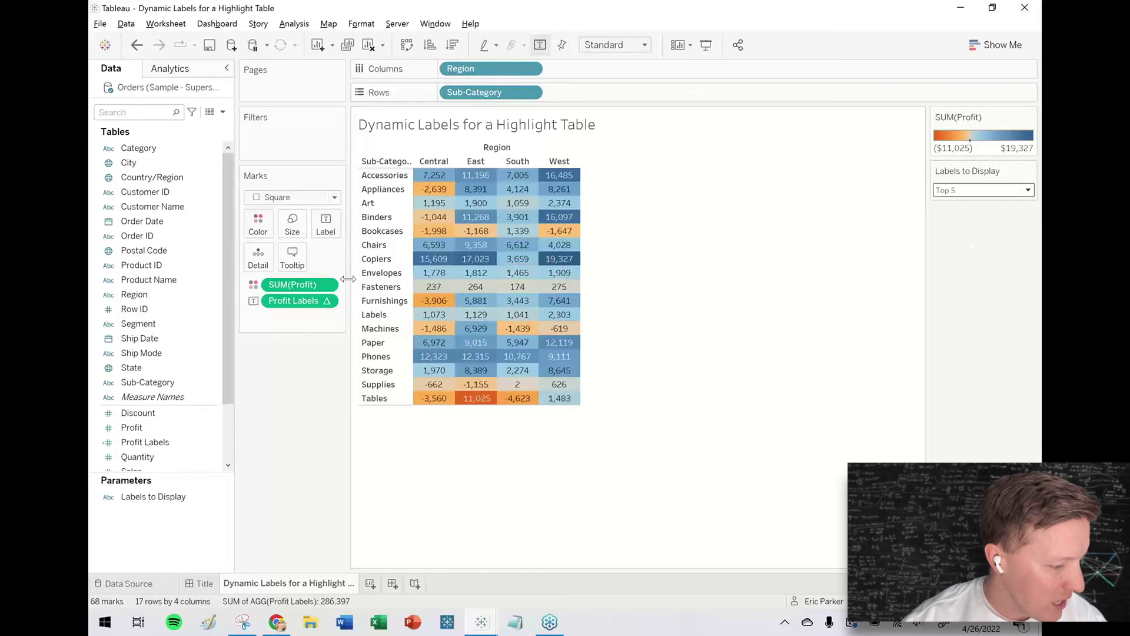
left_click_drag(348, 287, 393, 291)
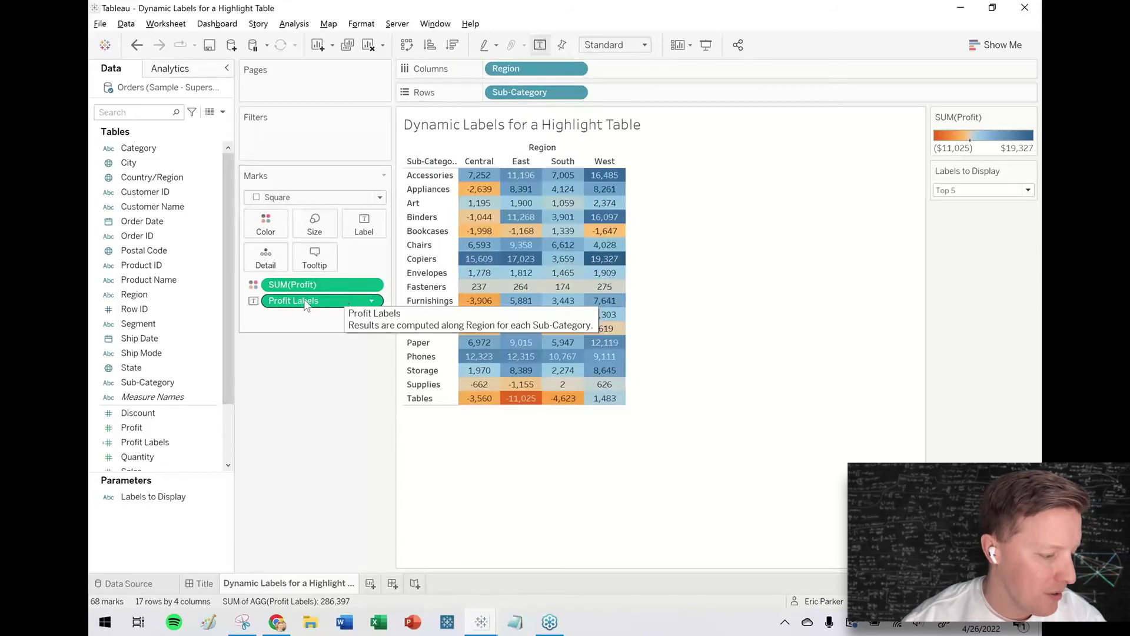
left_click(373, 302)
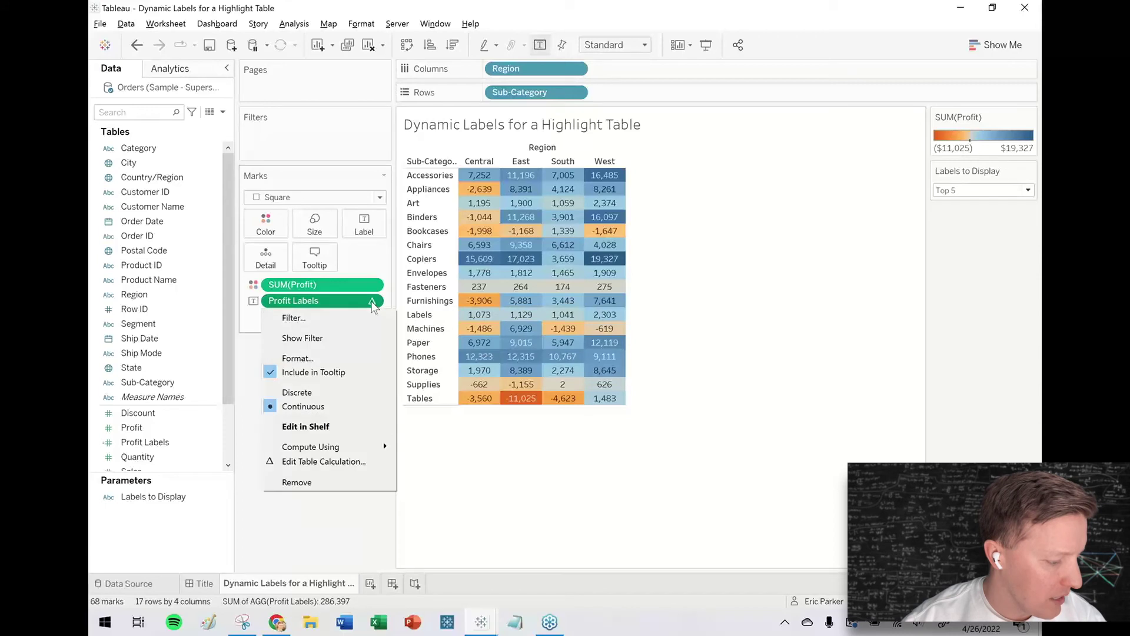
- Set Profit Labels to compute using Table (across then down)
left_click(312, 463)
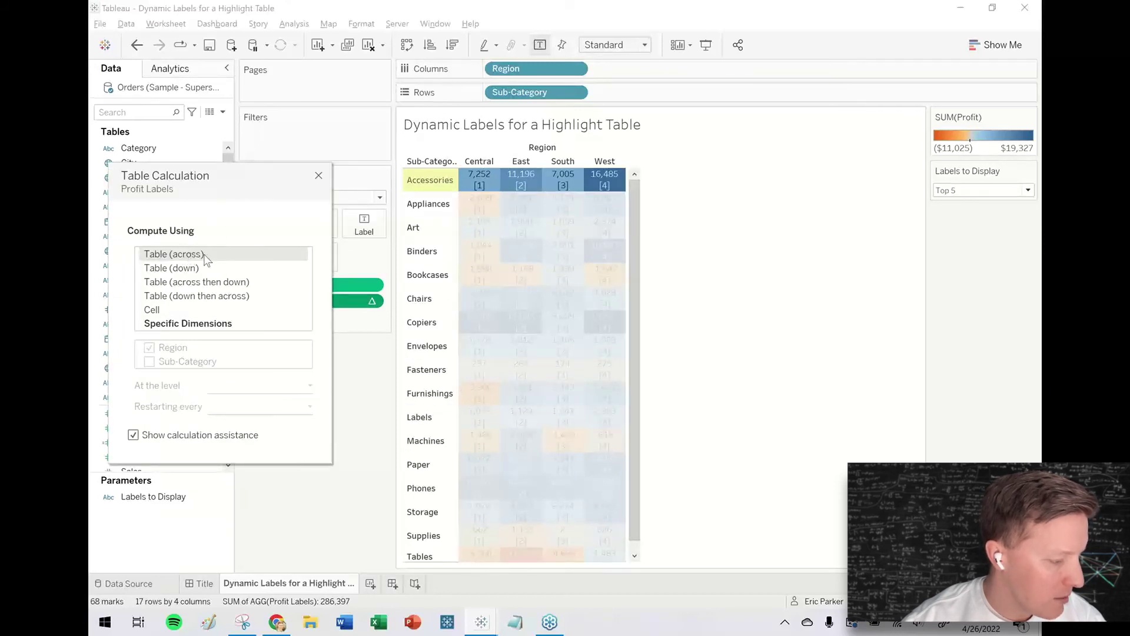
left_click(191, 284)
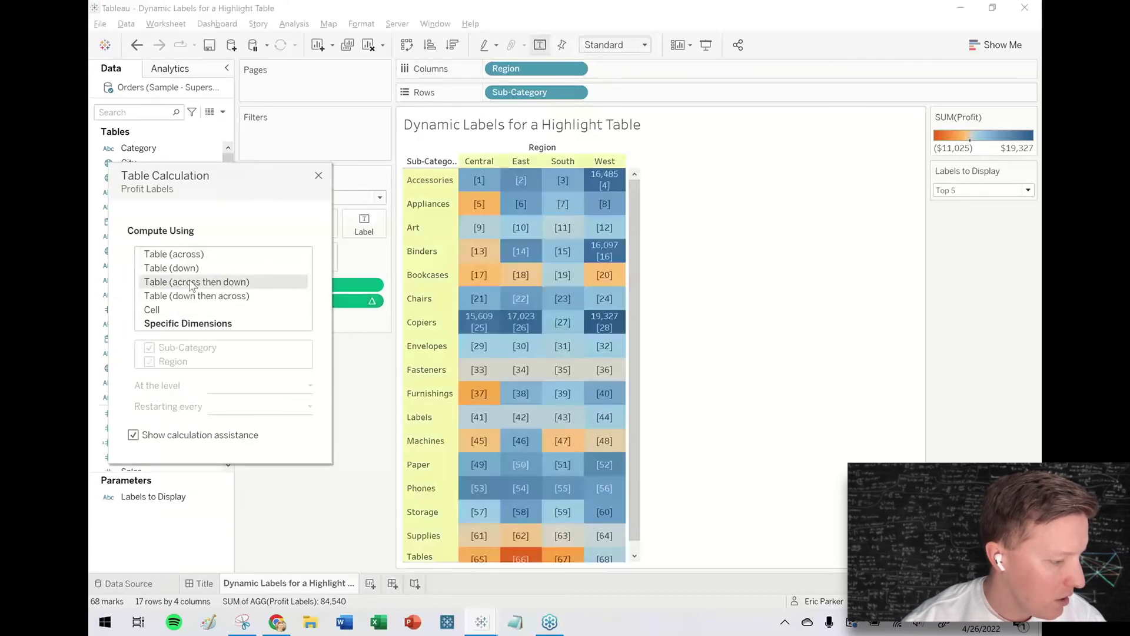
left_click(319, 176)
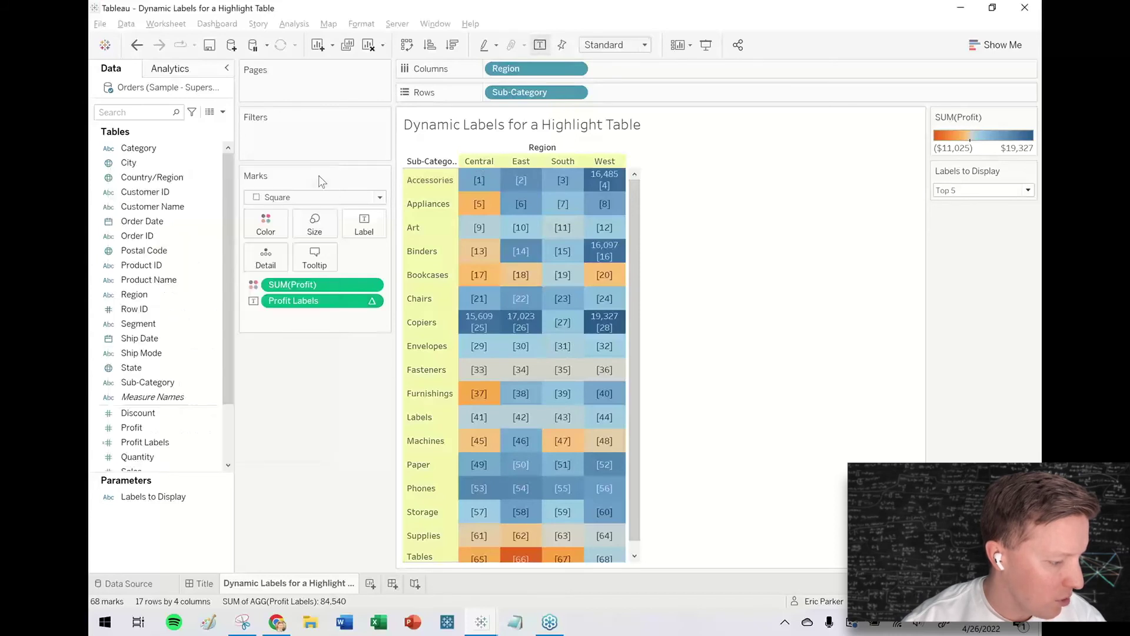
- Switch Labels to Display to Bottom 5, then back to Top 5
left_click(954, 190)
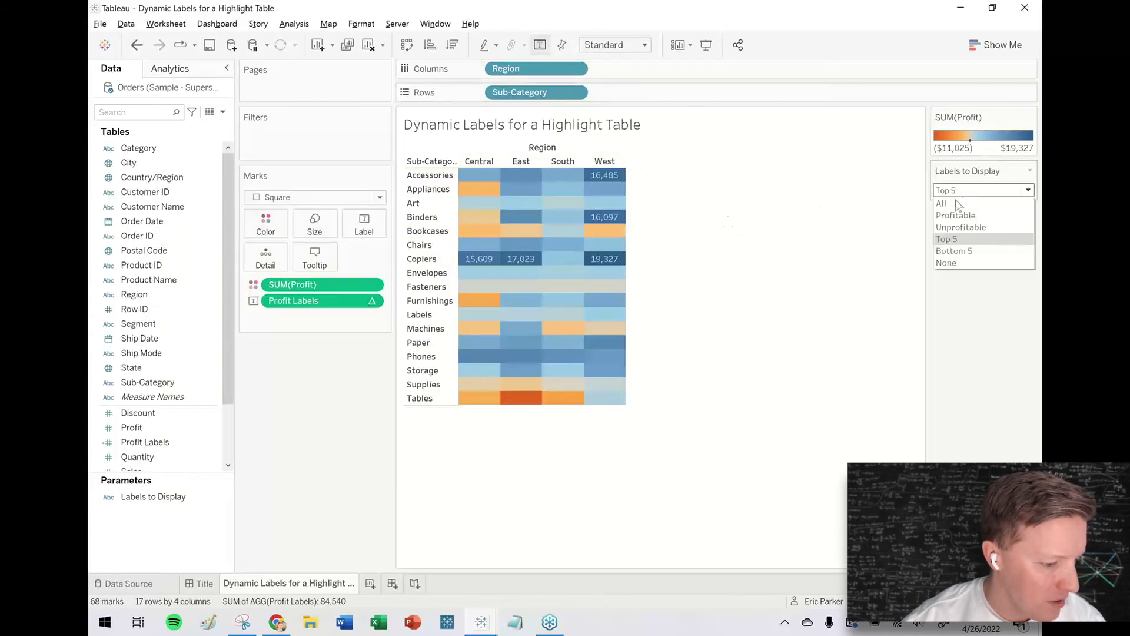
left_click(951, 248)
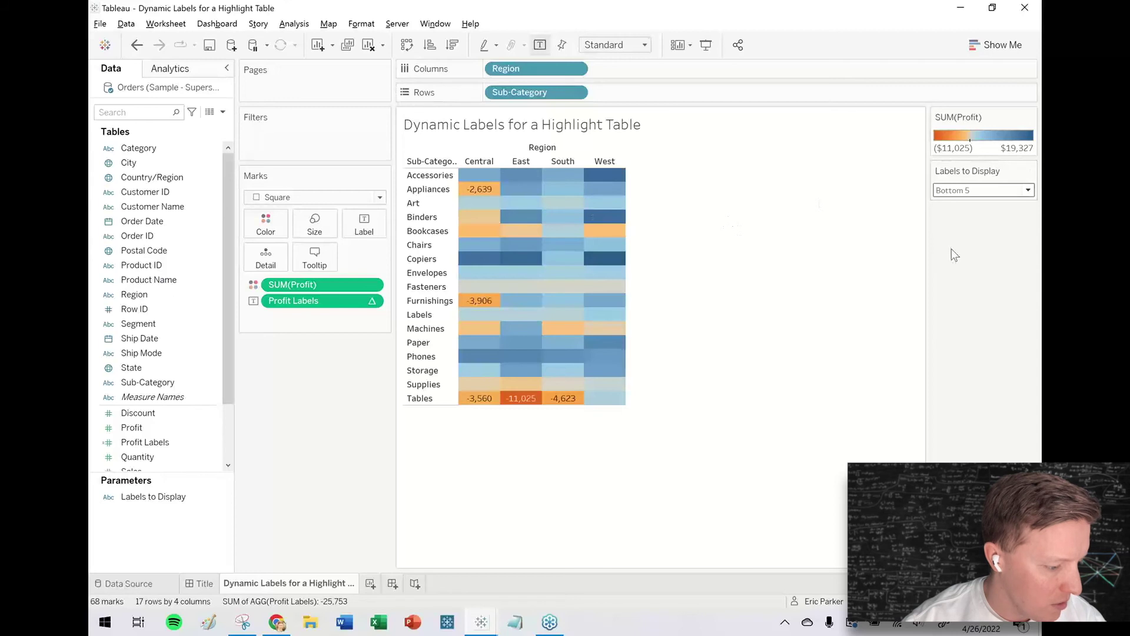
mouse_move(570, 400)
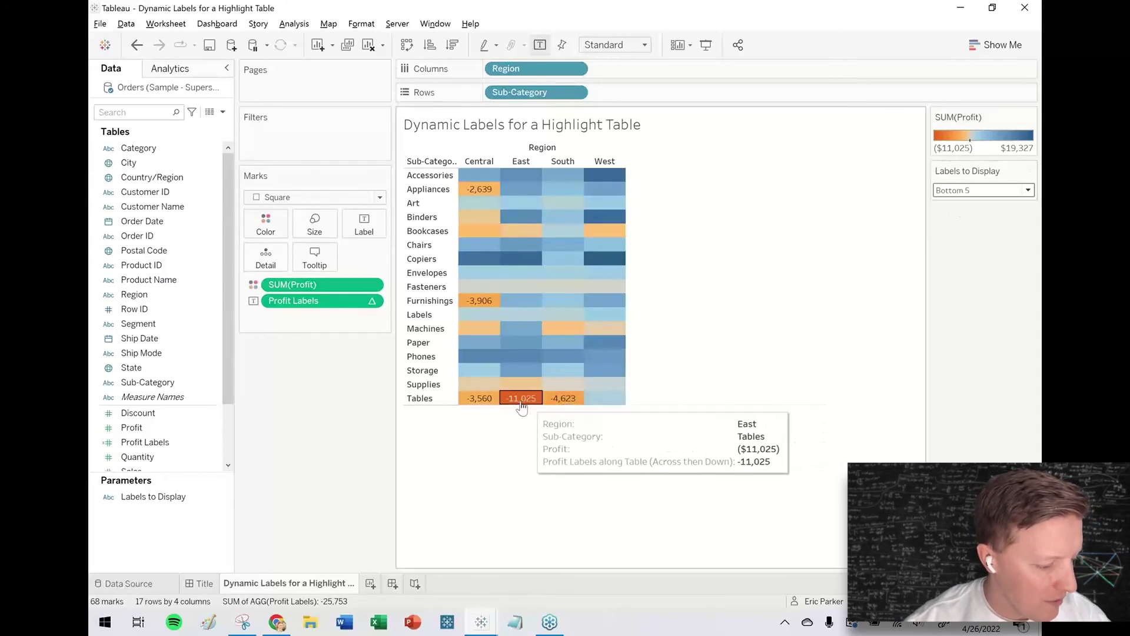
left_click(1002, 191)
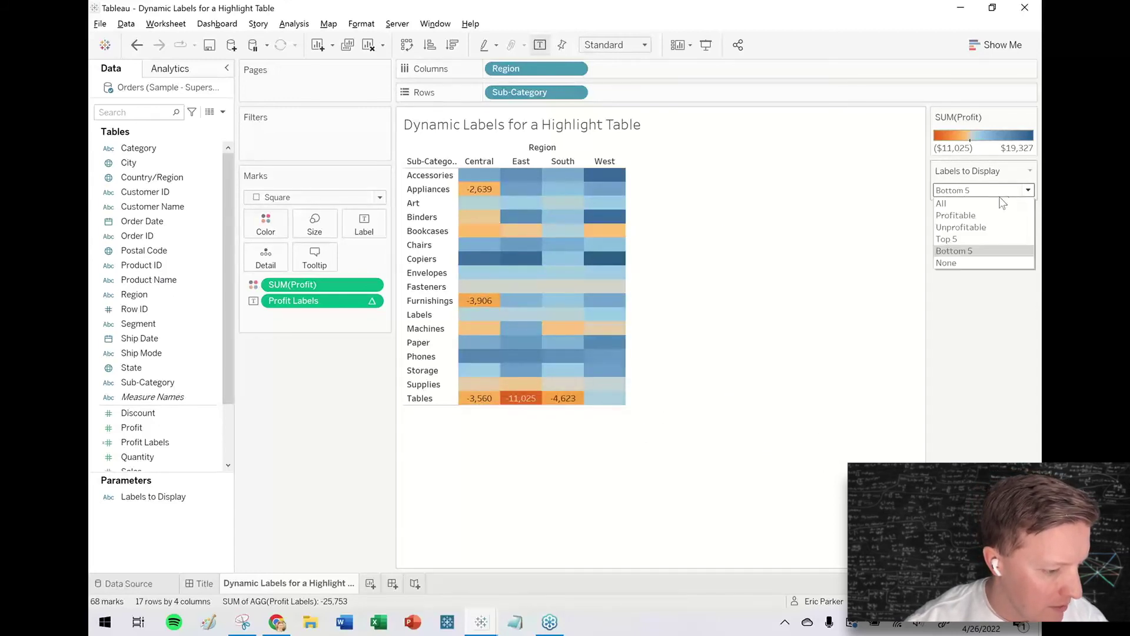
left_click(982, 238)
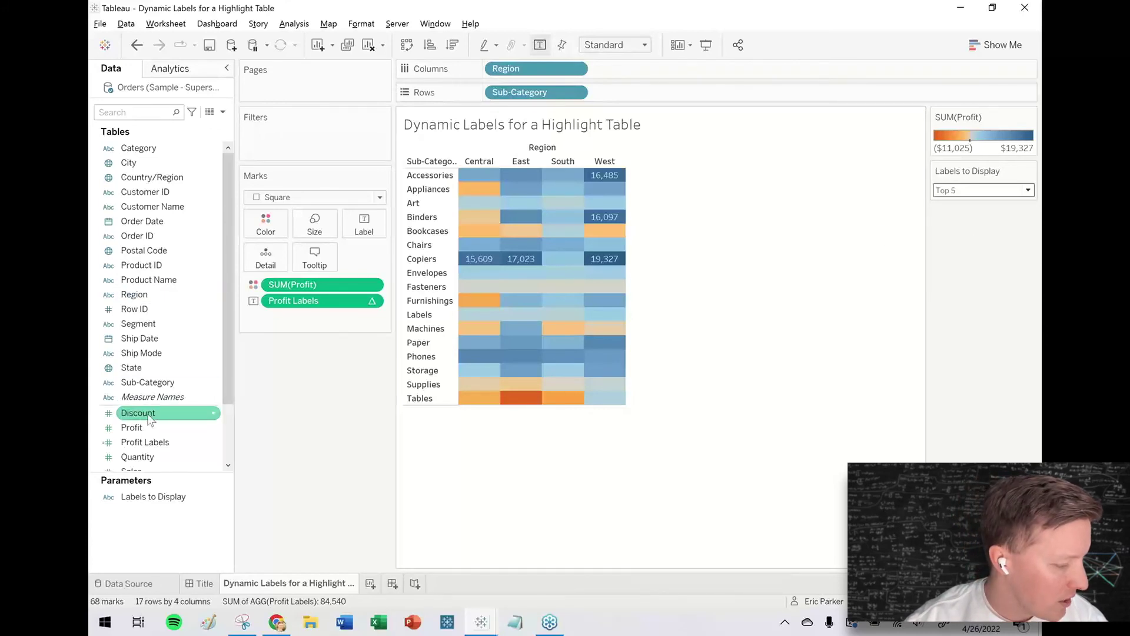
left_click(149, 444)
- Change RANK to RANK_UNIQUE on the Top 5 and Bottom 5 lines of Profit Labels
right_click(149, 443)
left_click(190, 230)
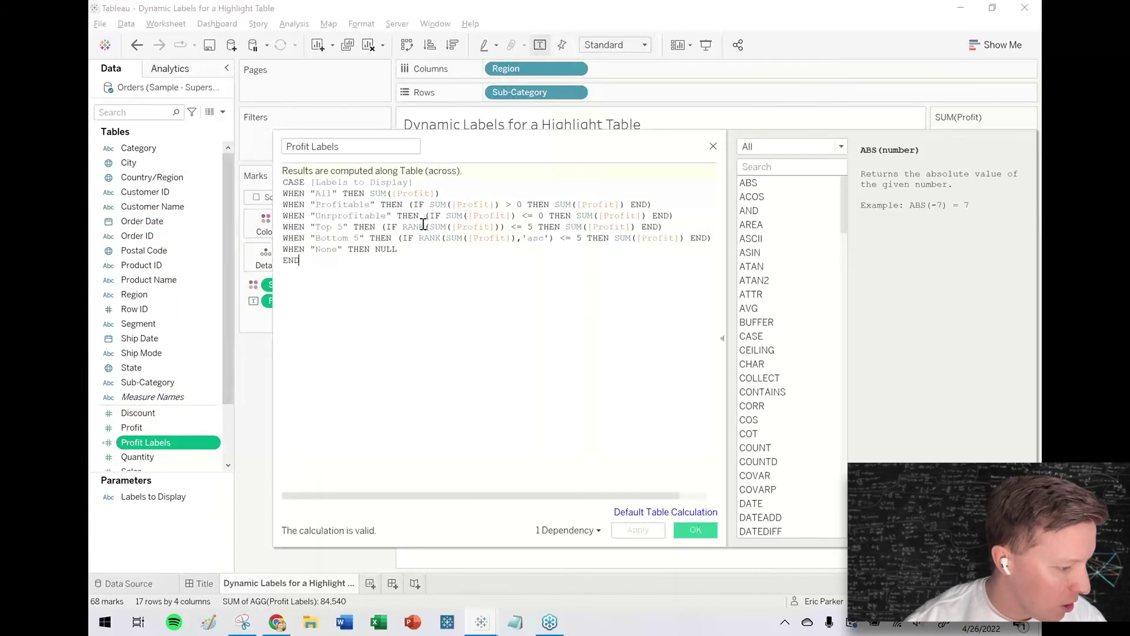
left_click(424, 226)
type("_UNIQ")
key("BackSpace")
key("BackSpace")
key("BackSpace")
key("BackSpace")
type("U")
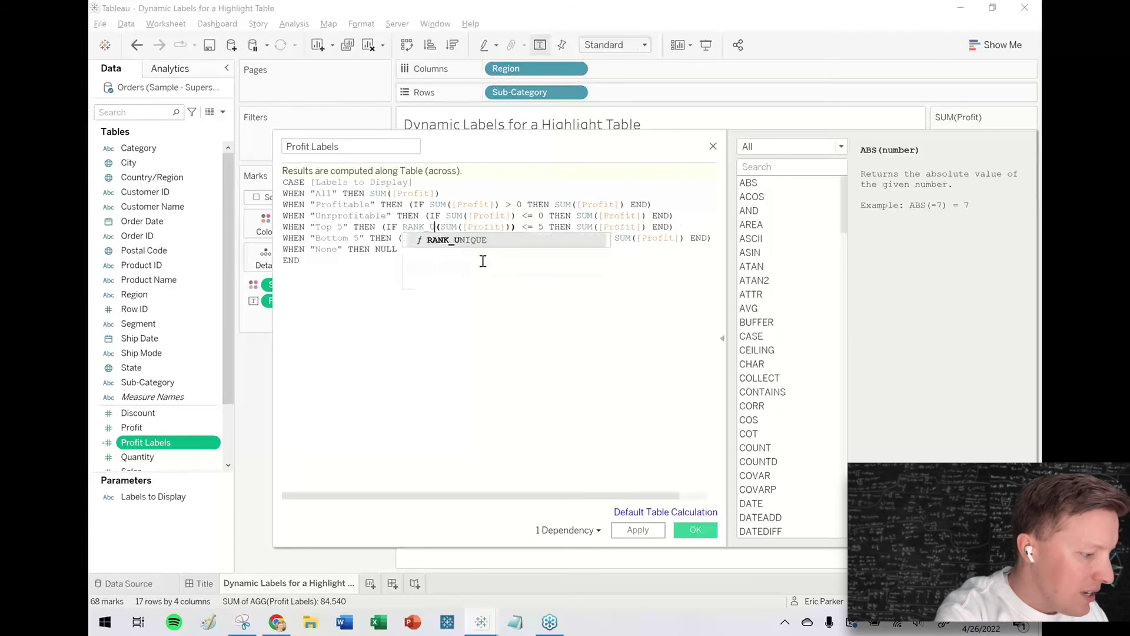
type("NIQUE")
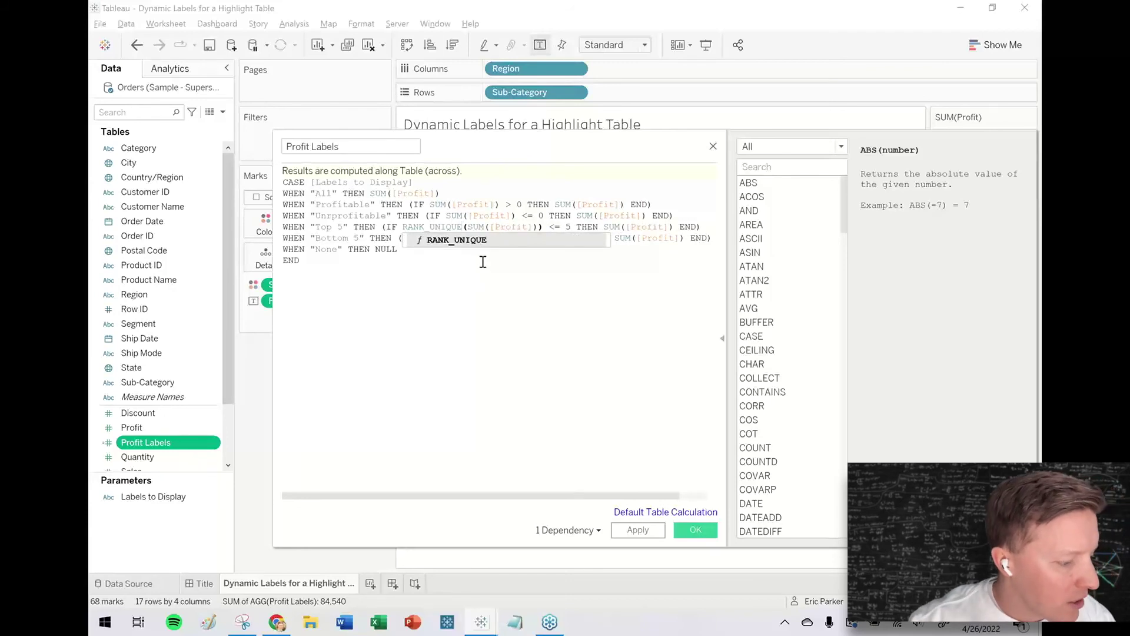
key("Escape")
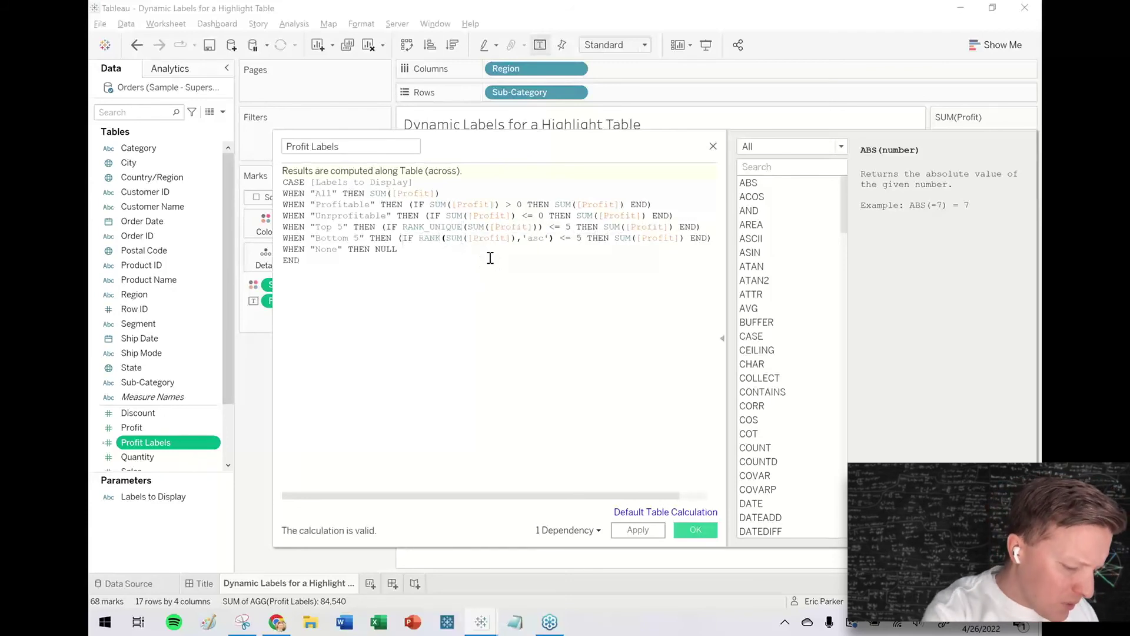
type("_UN")
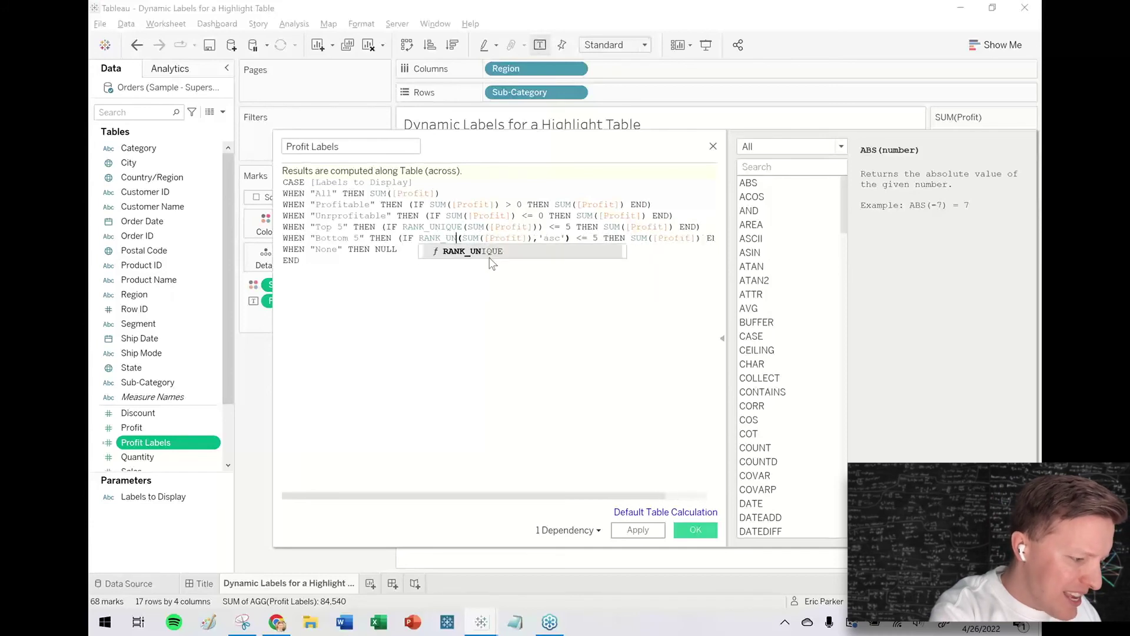
type("IQUE")
left_click(459, 321)
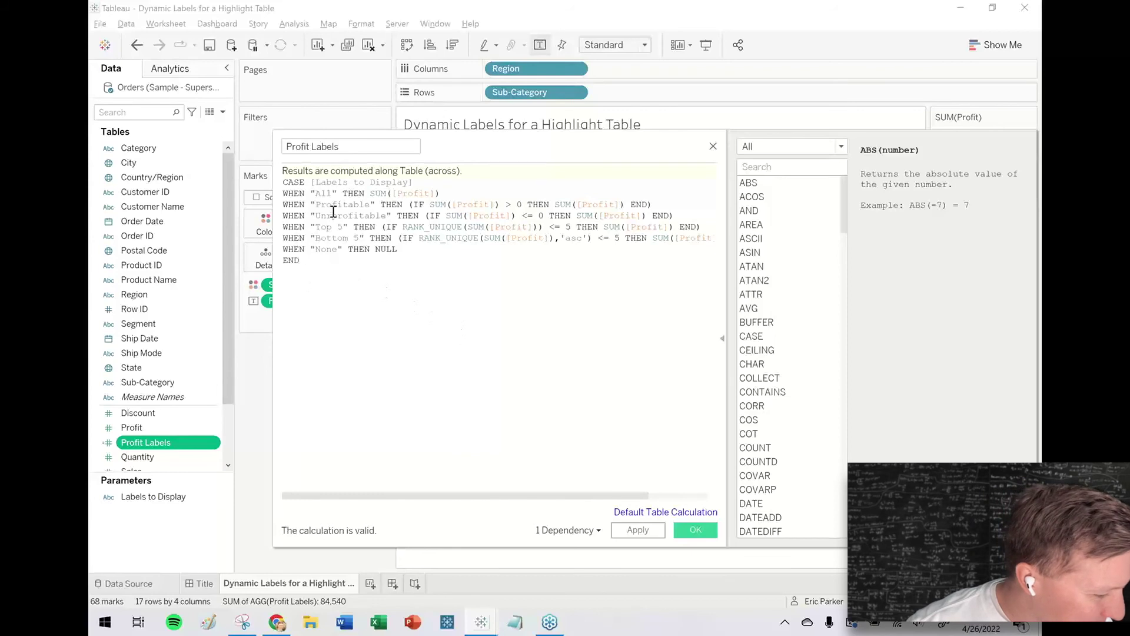
- Remove the stray letter from 'Unprofitable' and apply the edited calculation
left_click_drag(312, 216, 393, 215)
left_click(395, 250)
scroll(349, 237, "up", 3)
right_click(348, 263)
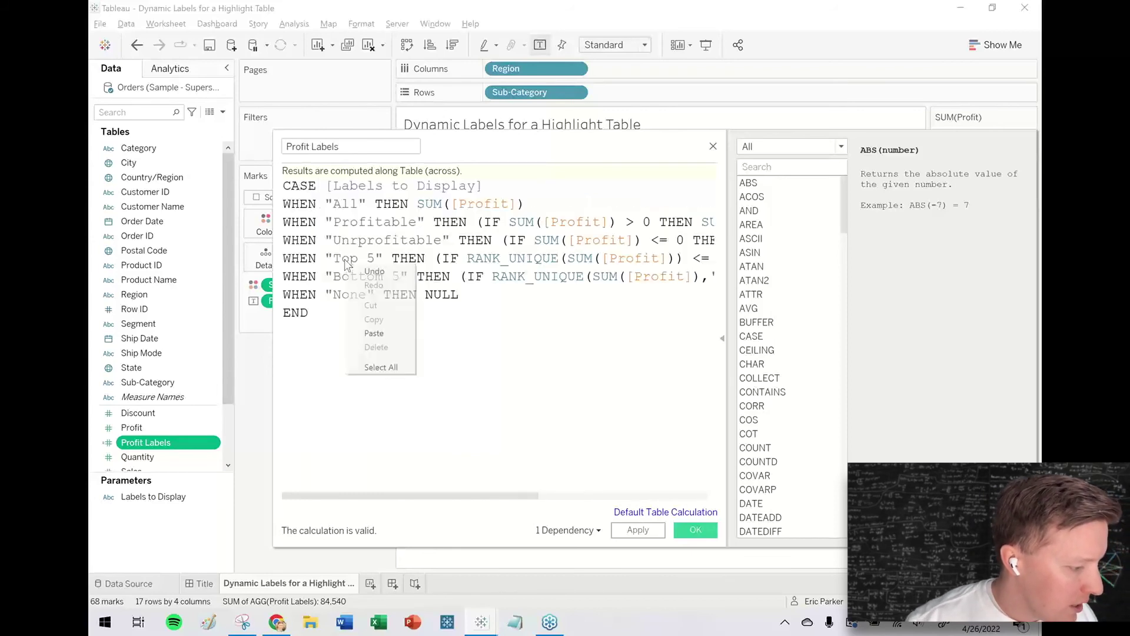
left_click(359, 242)
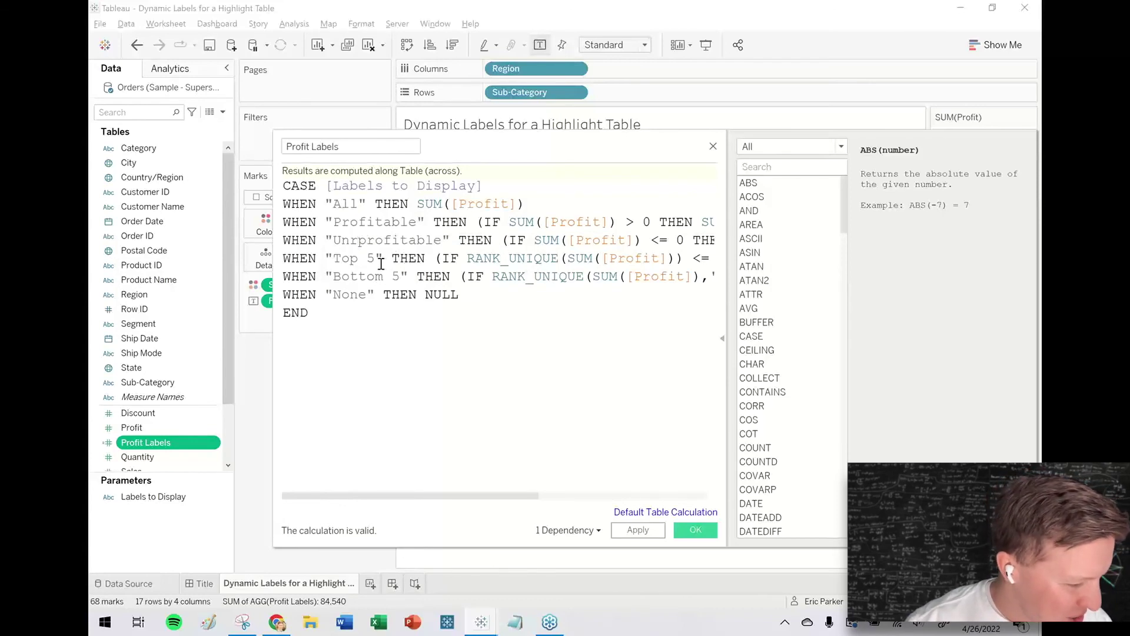
key("BackSpace")
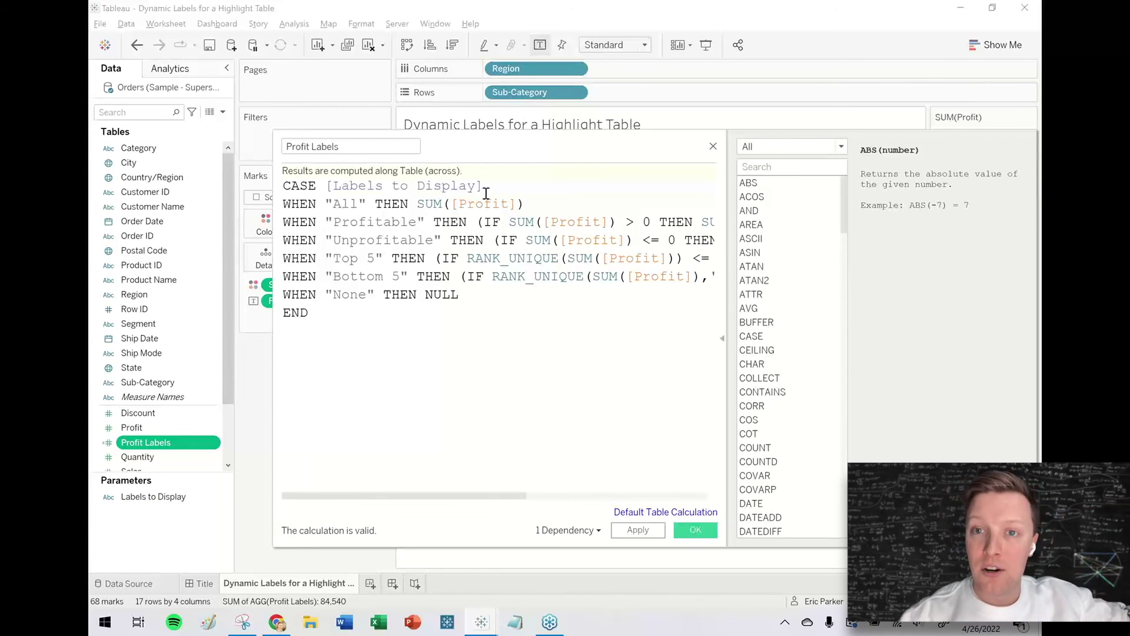
left_click(692, 530)
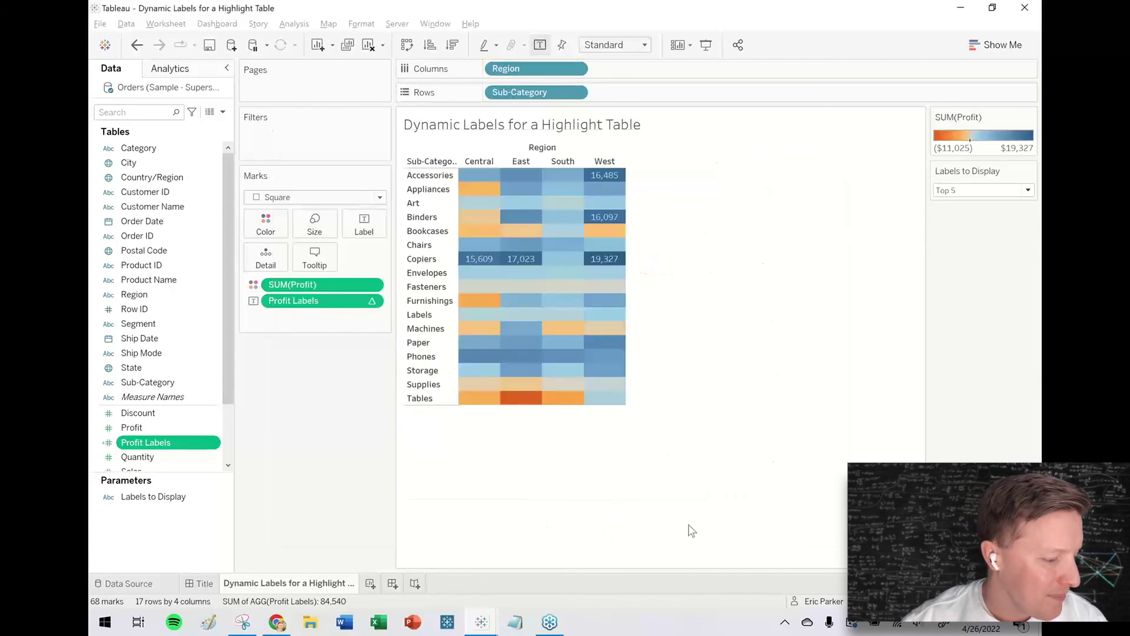
- Set Labels to Display to All, then Profitable, then Unprofitable
left_click(982, 190)
left_click(979, 202)
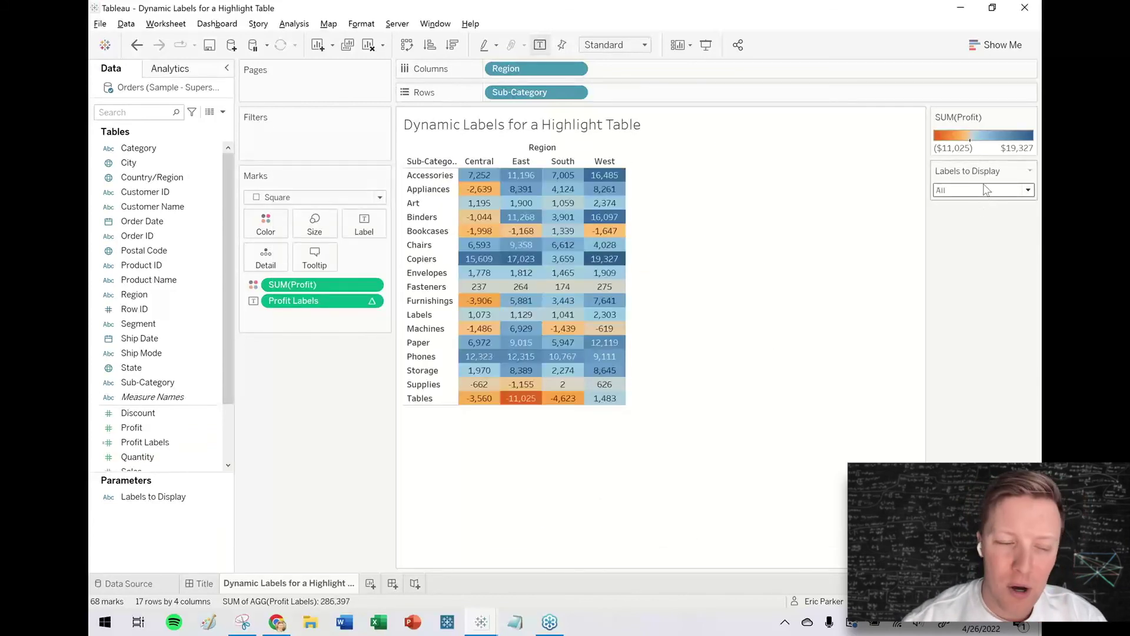
left_click(983, 190)
left_click(980, 216)
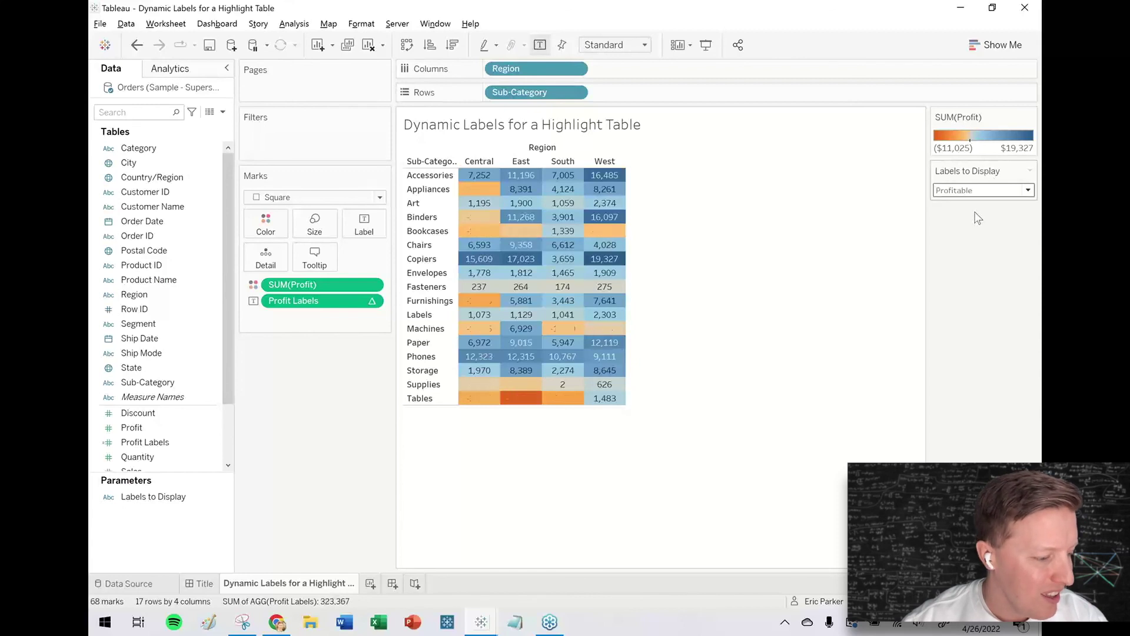
left_click(980, 192)
left_click(972, 230)
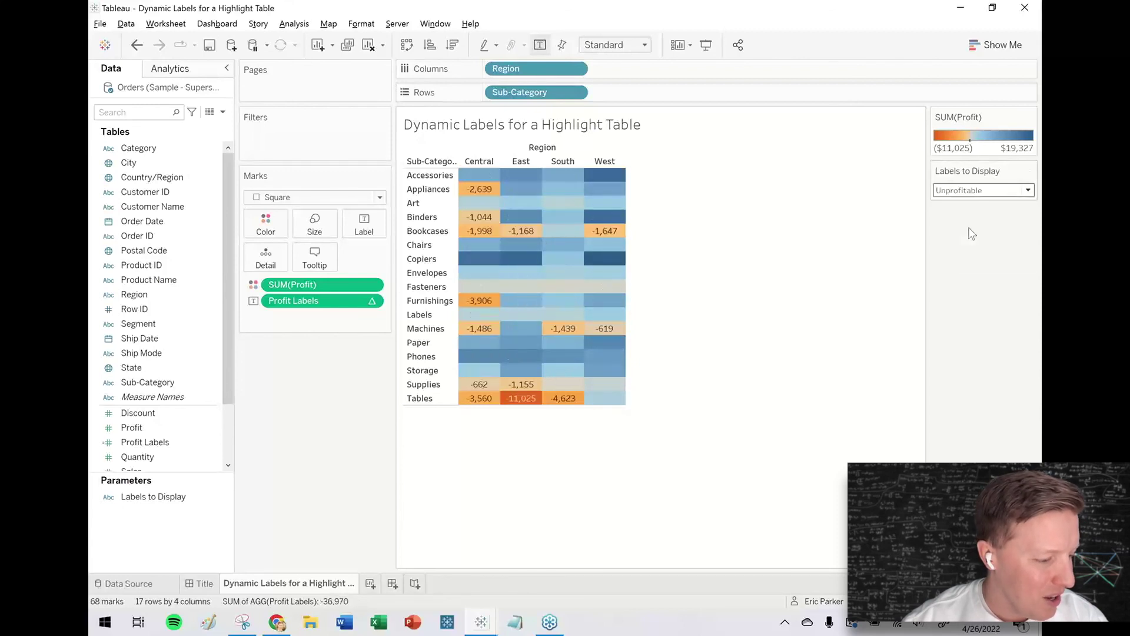
- Cycle Labels to Display through Top 5, Bottom 5 and None, ending on Profitable
left_click(971, 192)
left_click(965, 238)
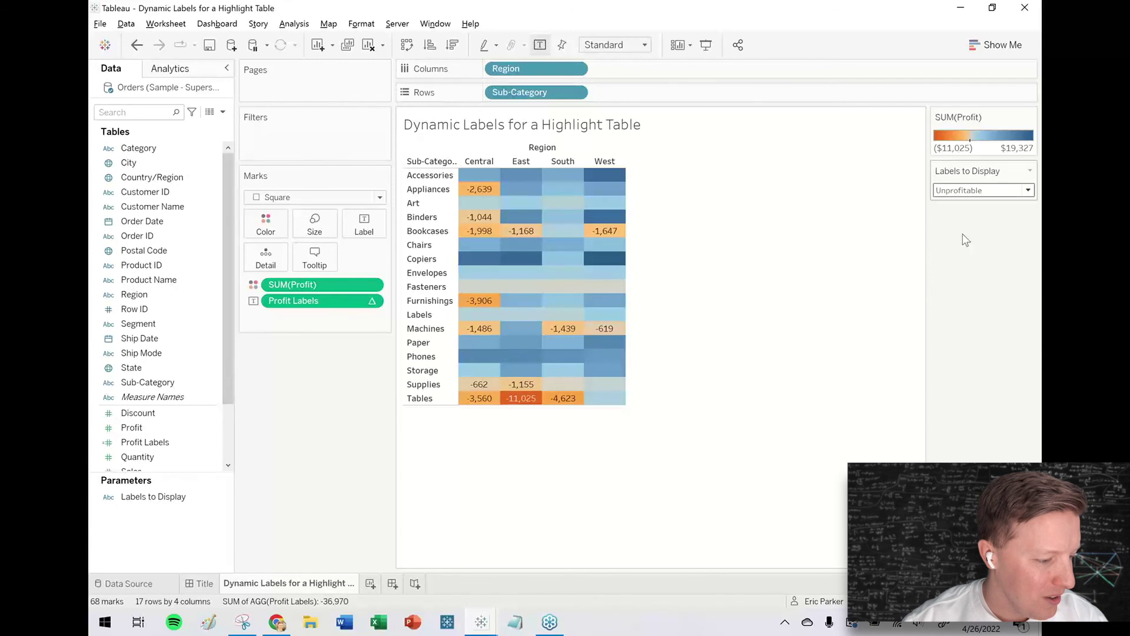
left_click(965, 191)
left_click(960, 252)
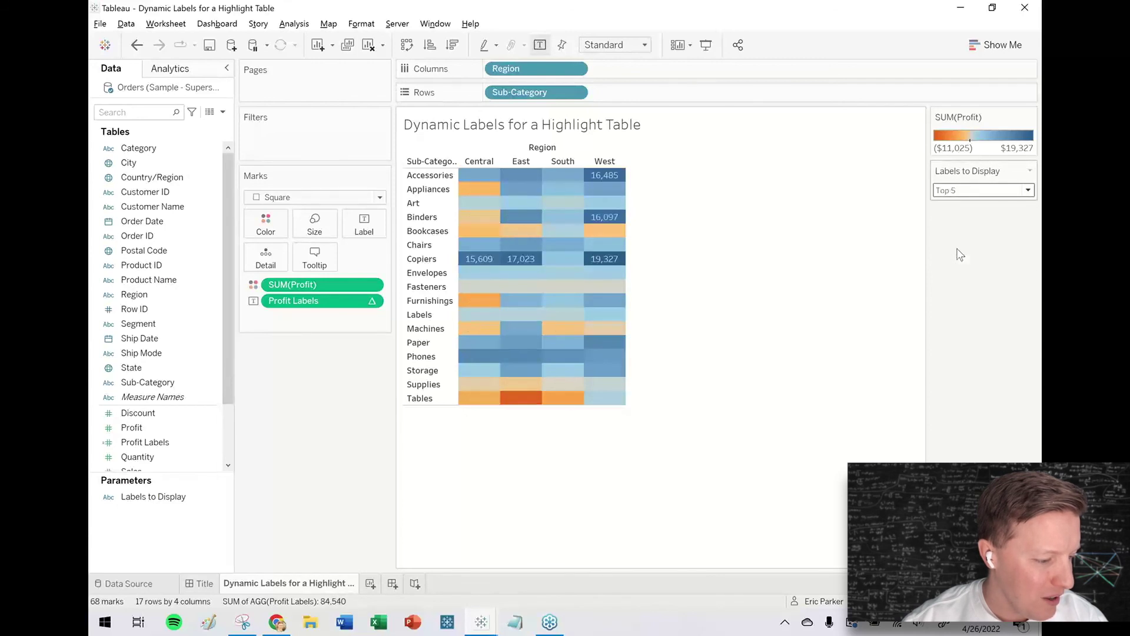
left_click(957, 190)
left_click(955, 263)
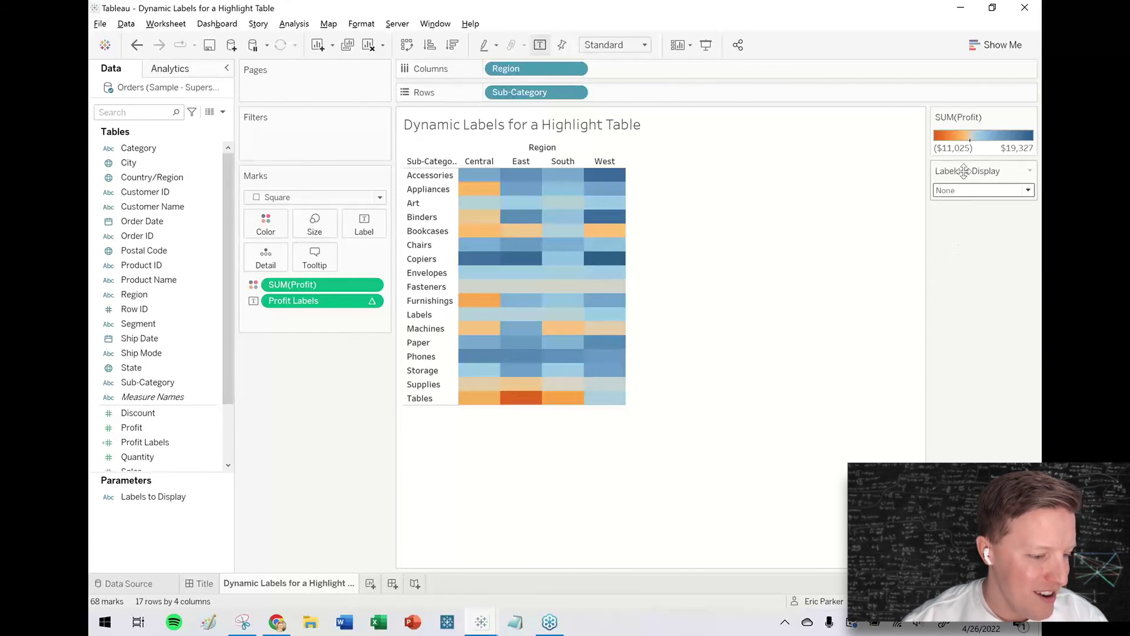
left_click(965, 194)
left_click(961, 216)
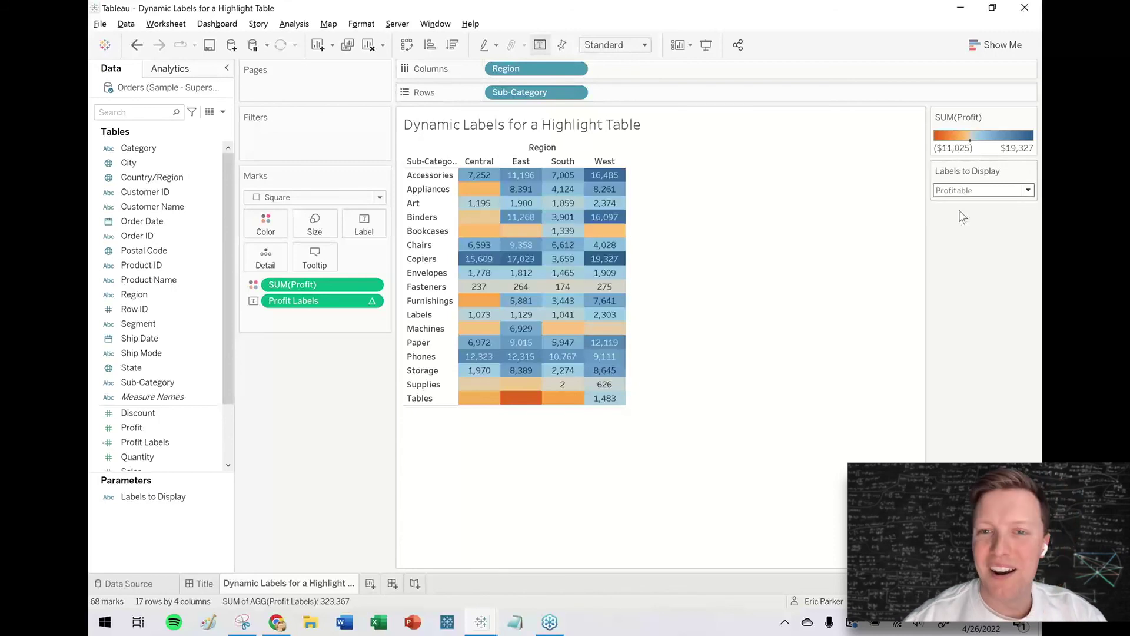